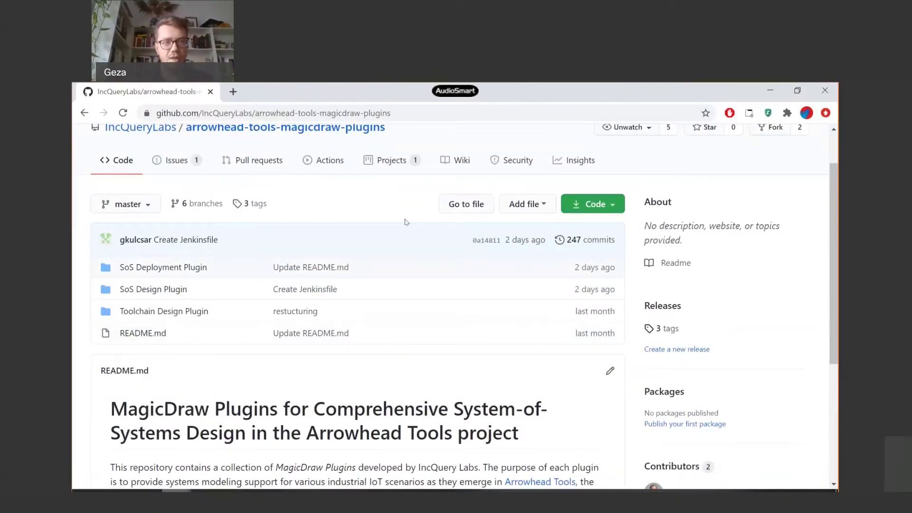
- Scroll the arrowhead-tools-magicdraw-plugins repository page to the top to show its three plugin folders and README
scroll(406, 222, up, 1)
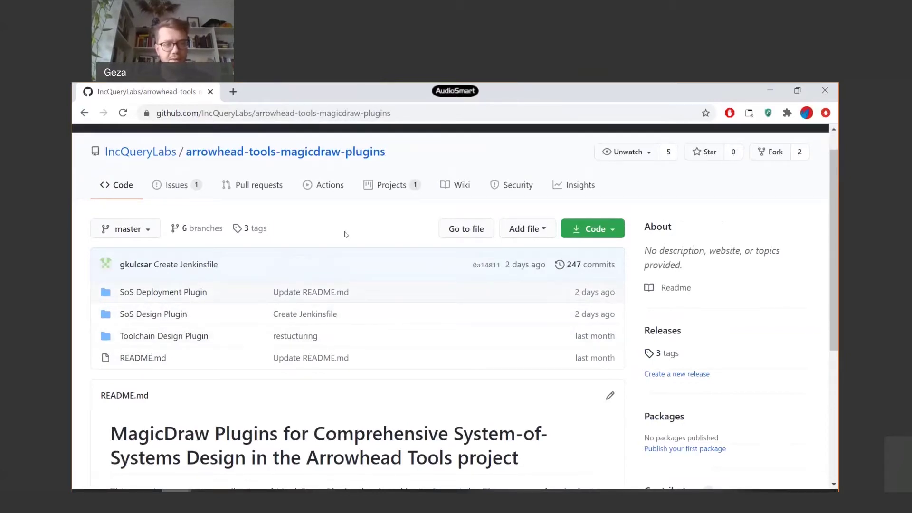
- Google 'cameo systems modeler' in a new tab and open the Cameo Systems Modeler - No Magic result
key(ctrl+t)
text(cameo systems modeler)
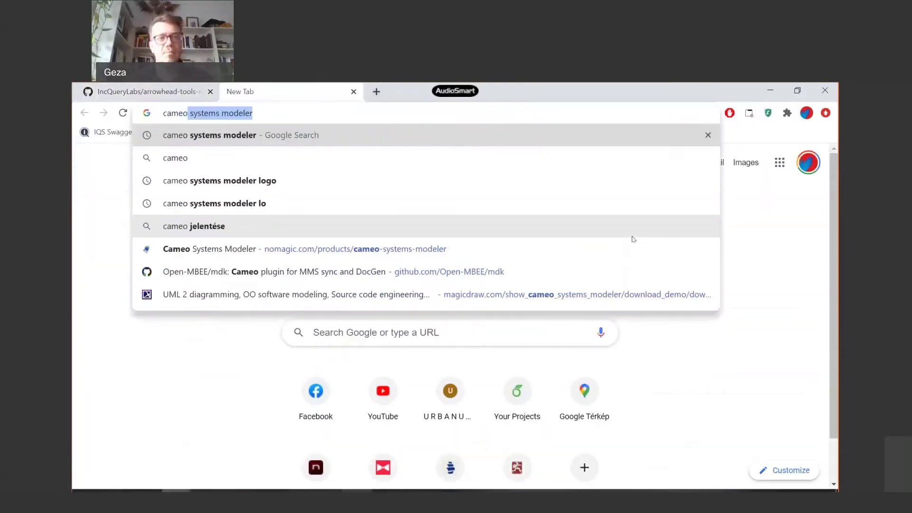
key(Return)
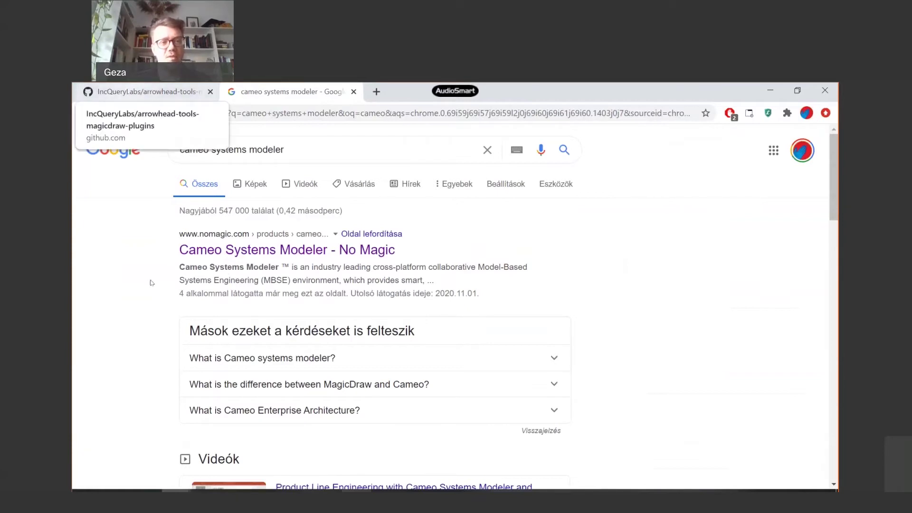
click(227, 252)
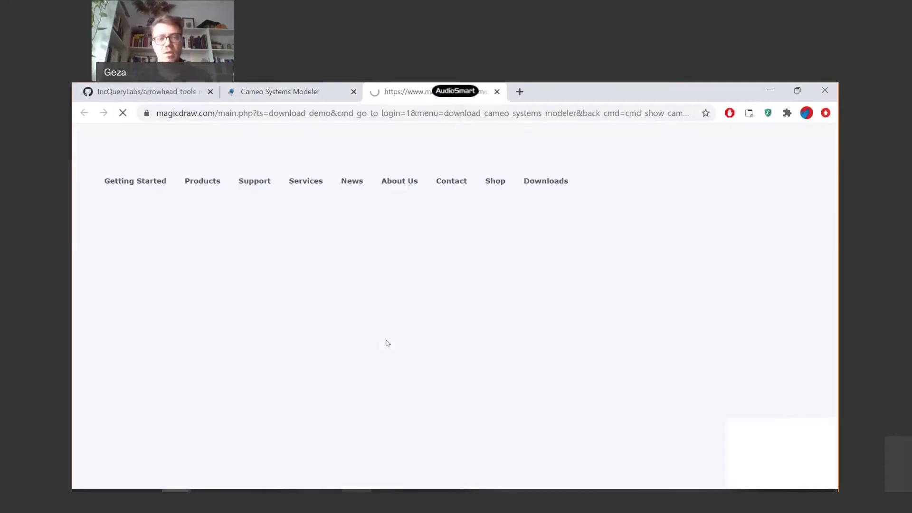
- Log in to the MagicDraw website with the saved login e-mail and the account password
click(247, 267)
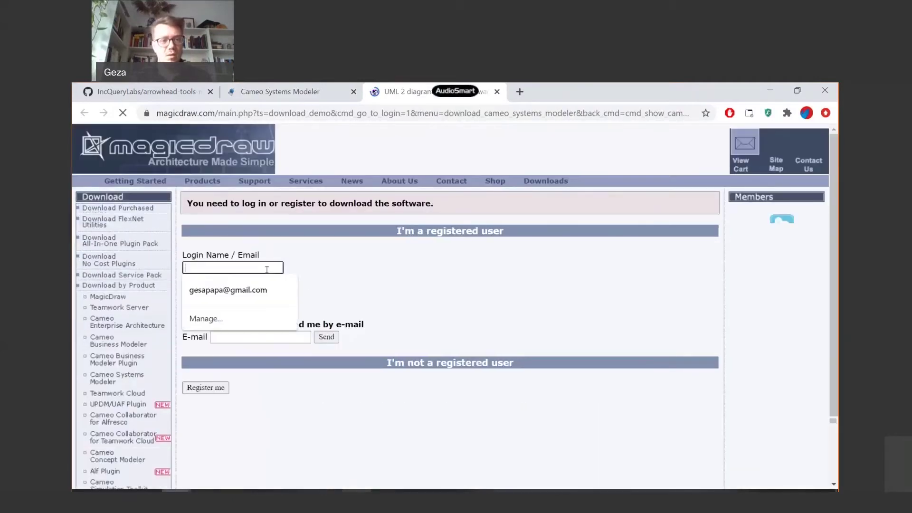
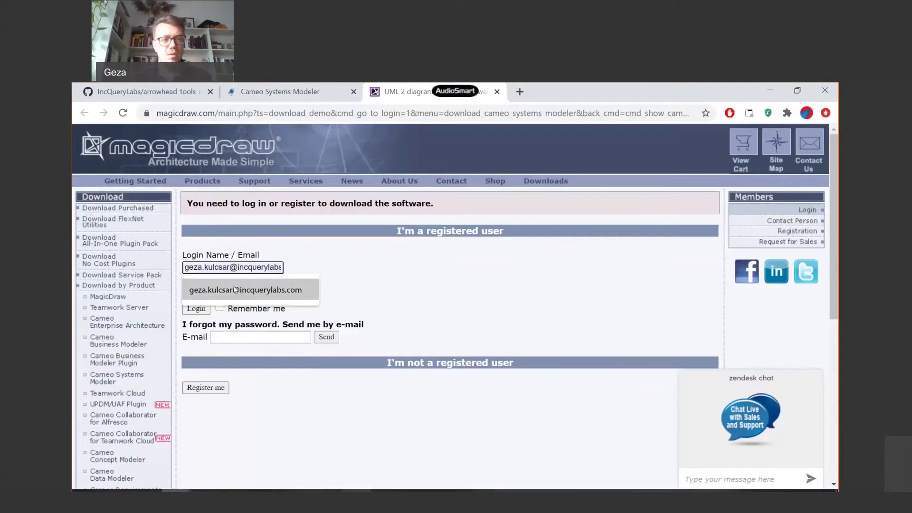
click(235, 288)
click(239, 290)
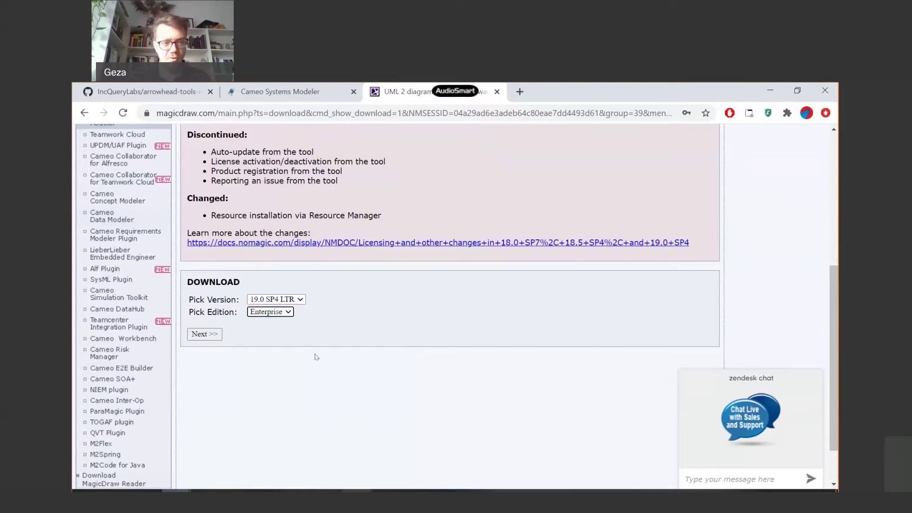
- Scroll down to the Cameo Systems Modeler 19.0 SP4 LTR Enterprise download box, then return to Cameo Systems Modeler
scroll(555, 318, up, 6)
scroll(451, 327, down, 3)
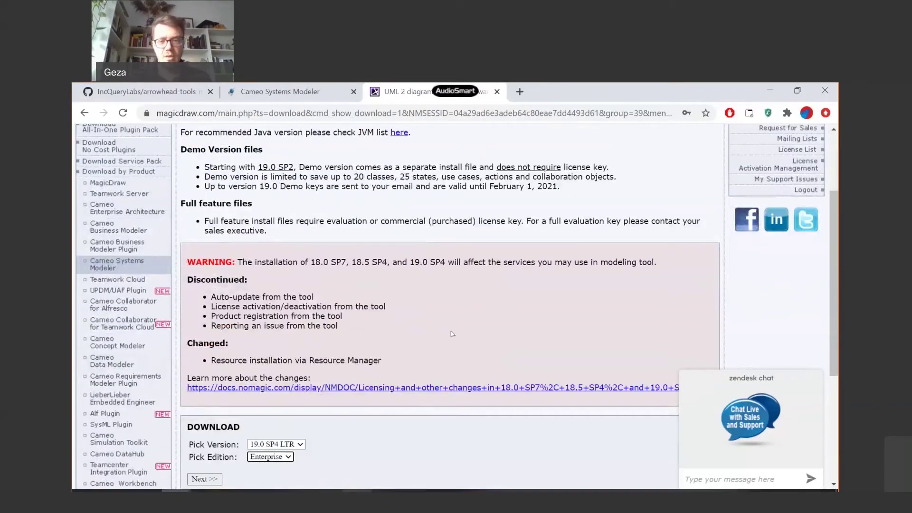
scroll(459, 309, down, 1)
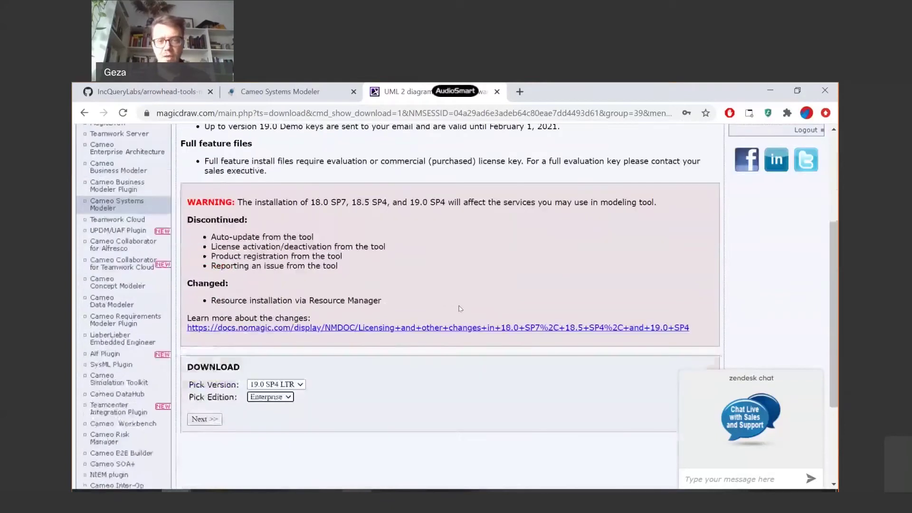
scroll(460, 309, down, 2)
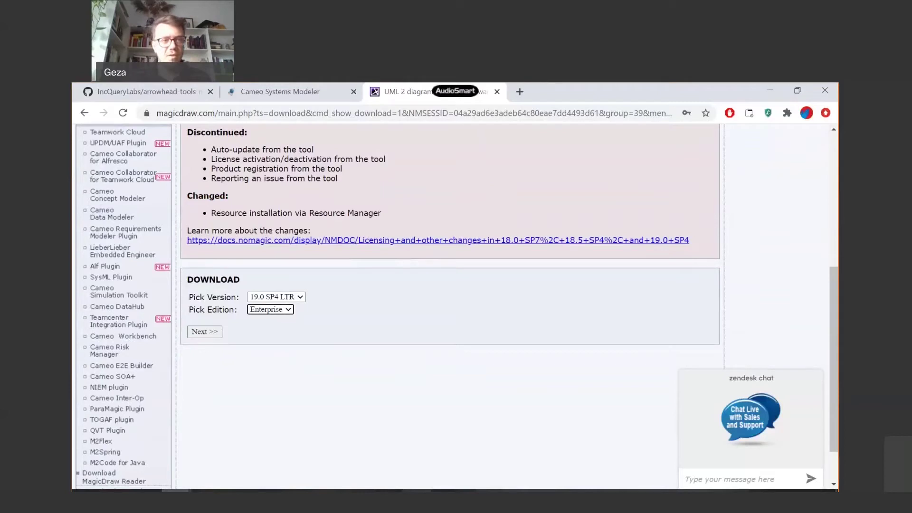
key(alt+Tab)
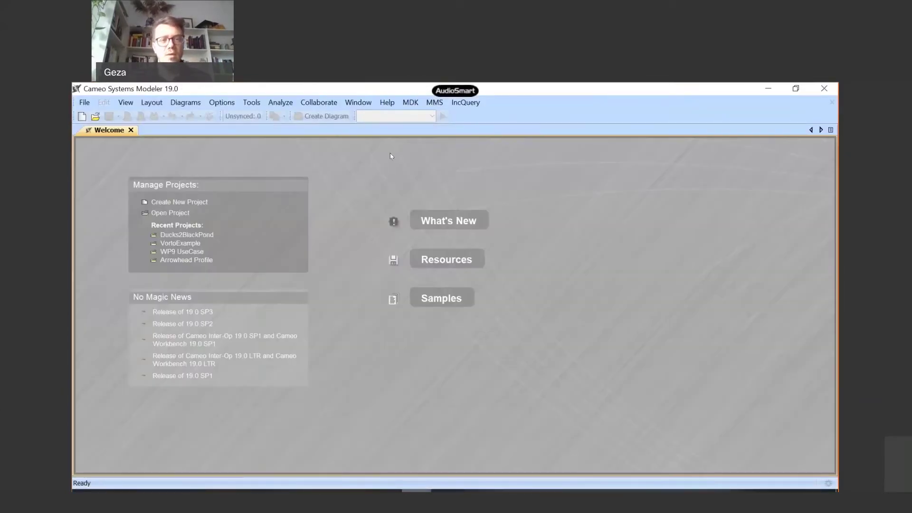
- Open the Resource/Plugin Manager from the Help menu and scroll to the free Plugins (no cost) list
click(387, 105)
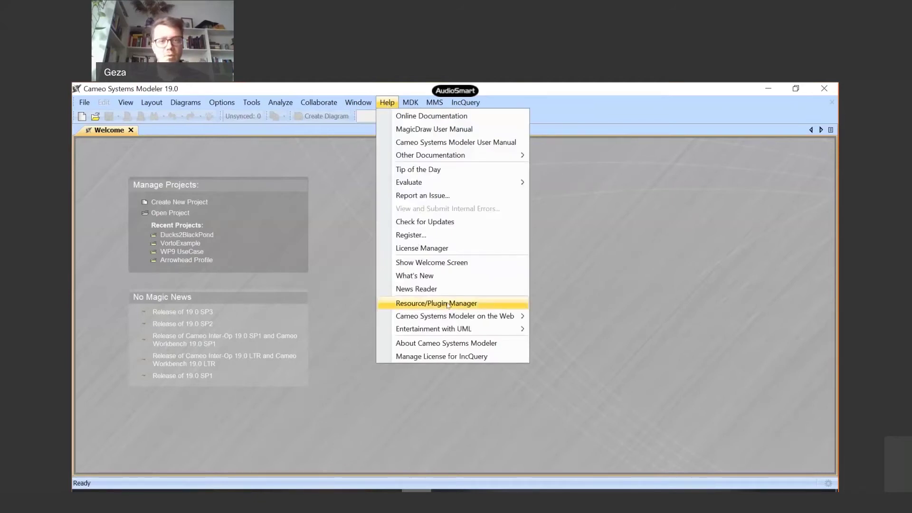
click(447, 305)
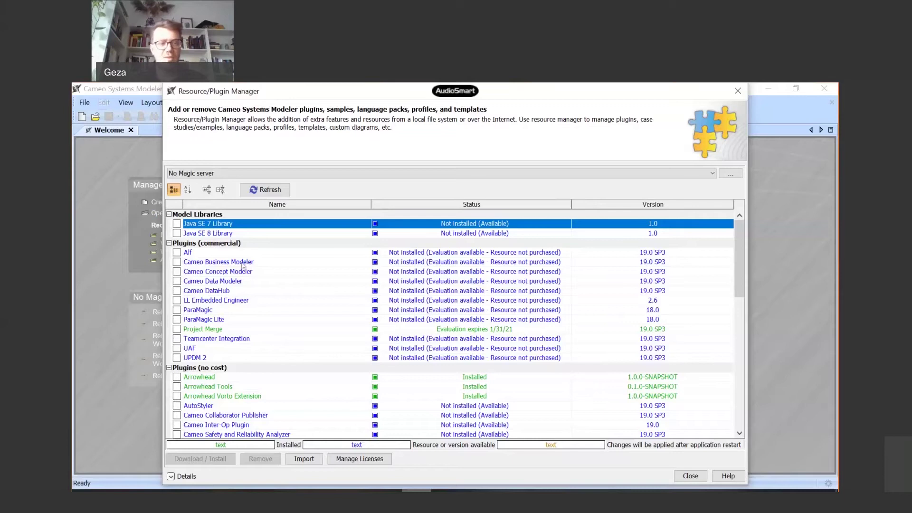
scroll(347, 329, down, 2)
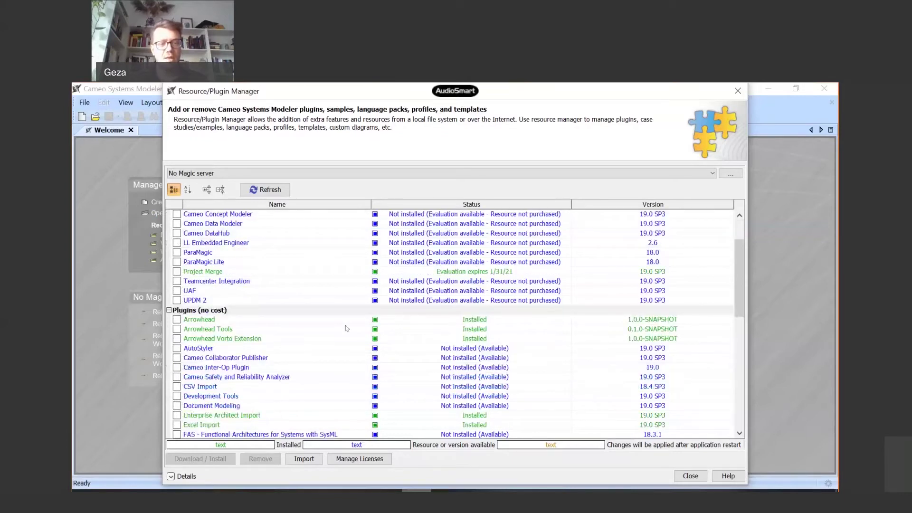
scroll(274, 344, down, 2)
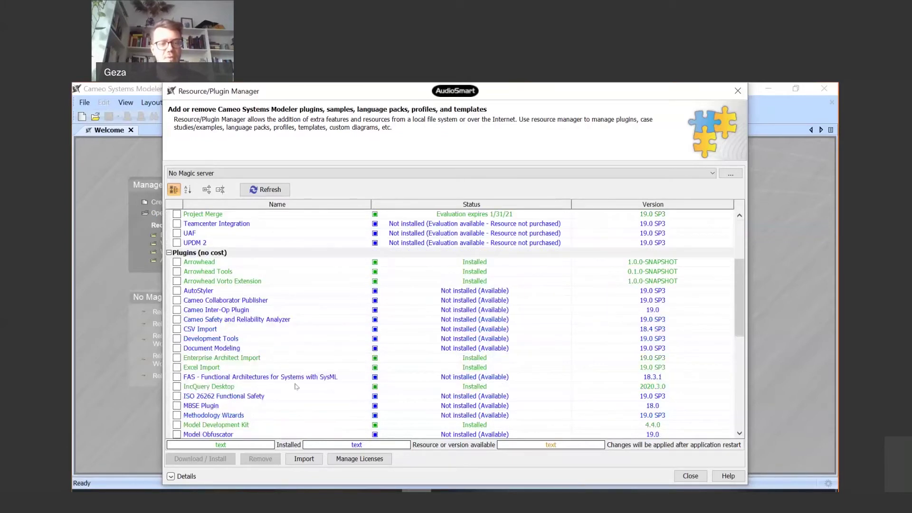
scroll(278, 376, down, 1)
scroll(319, 311, down, 3)
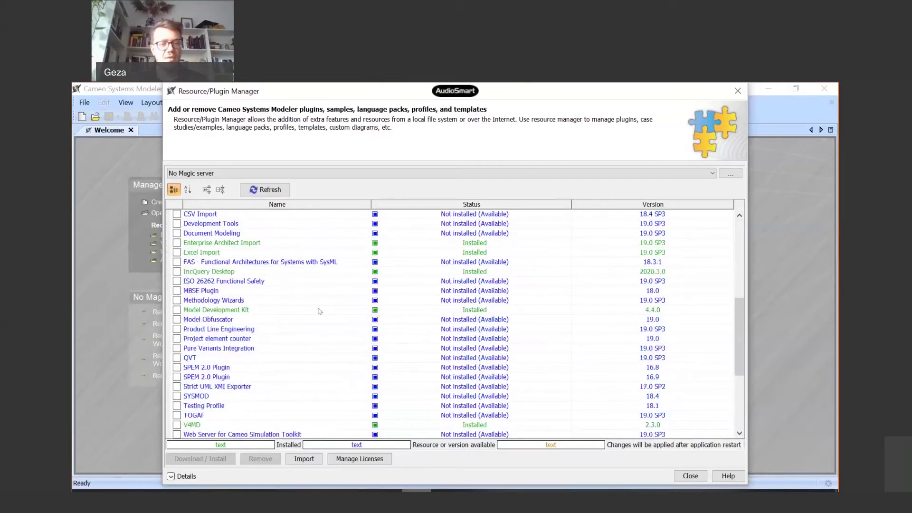
scroll(284, 356, up, 6)
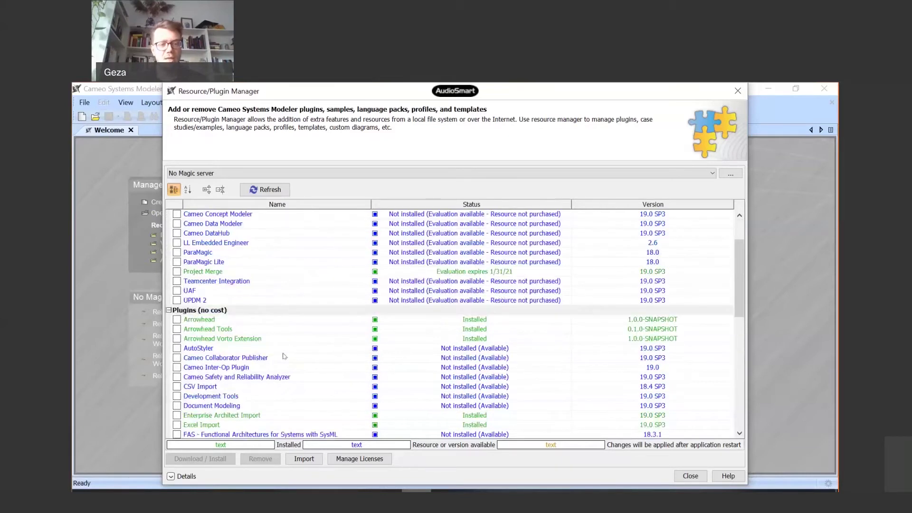
scroll(284, 356, down, 1)
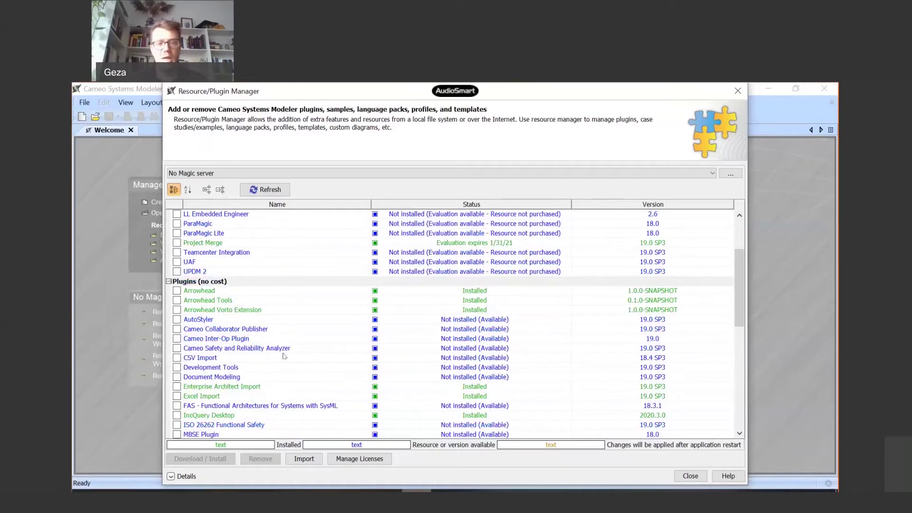
- Inspect the installed Arrowhead, Arrowhead Tools and Arrowhead Vorto Extension plugin entries one by one
click(205, 294)
key(Down)
key(Down)
key(Up)
key(Up)
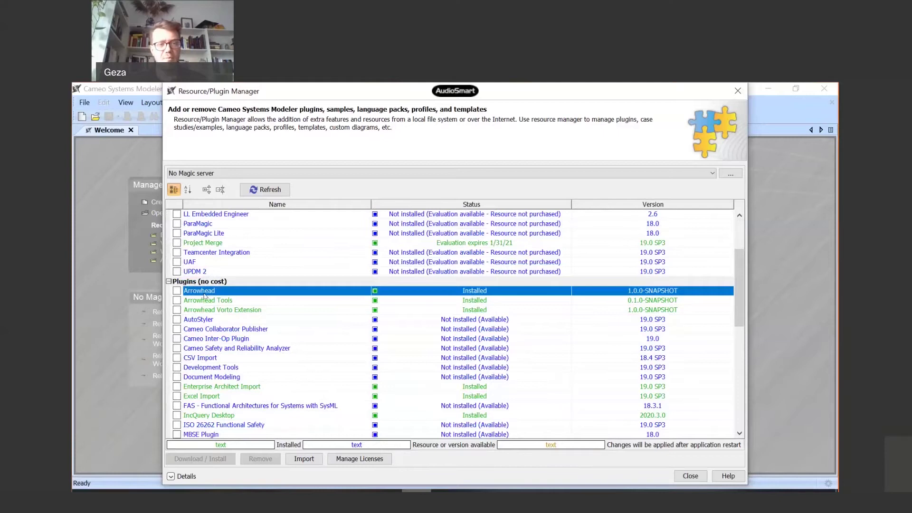
key(Down)
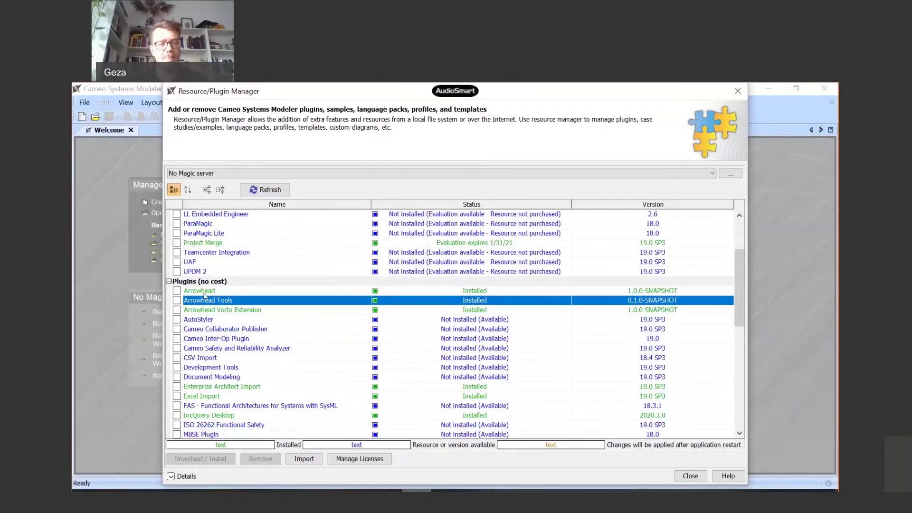
key(Up)
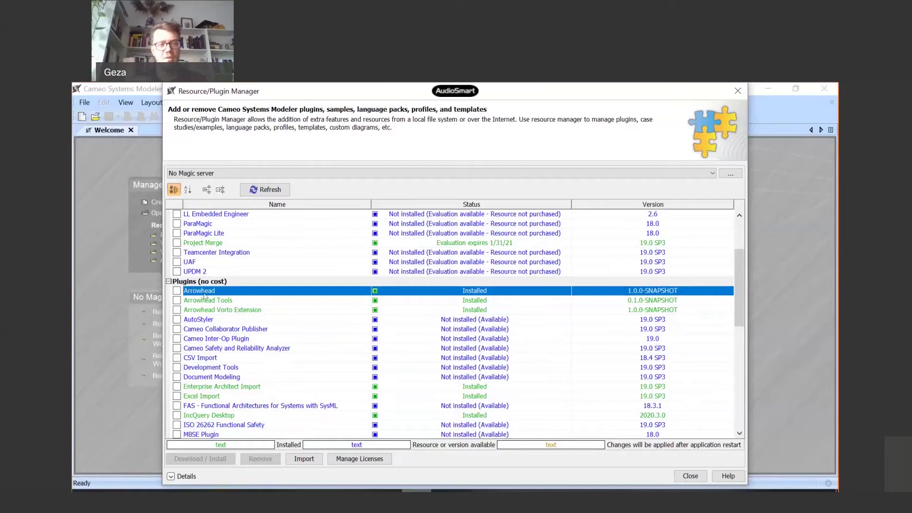
key(Down)
key(Down)
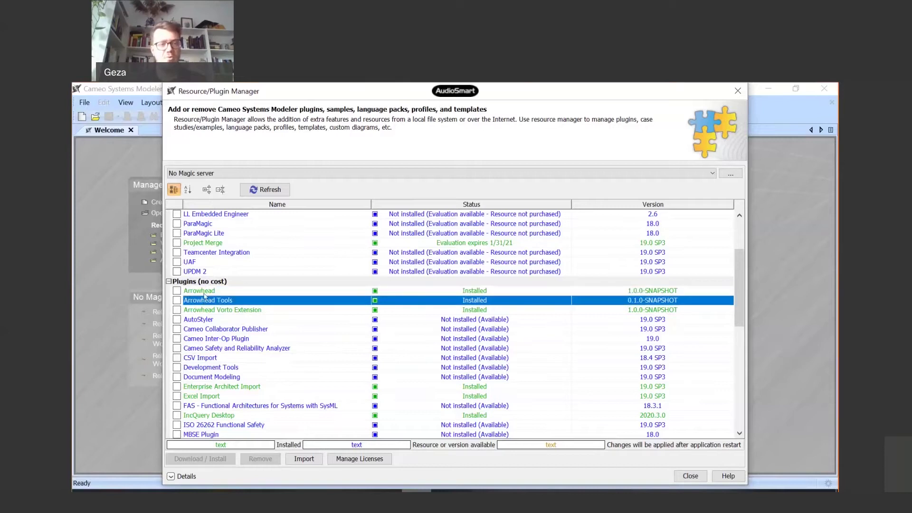
click(204, 291)
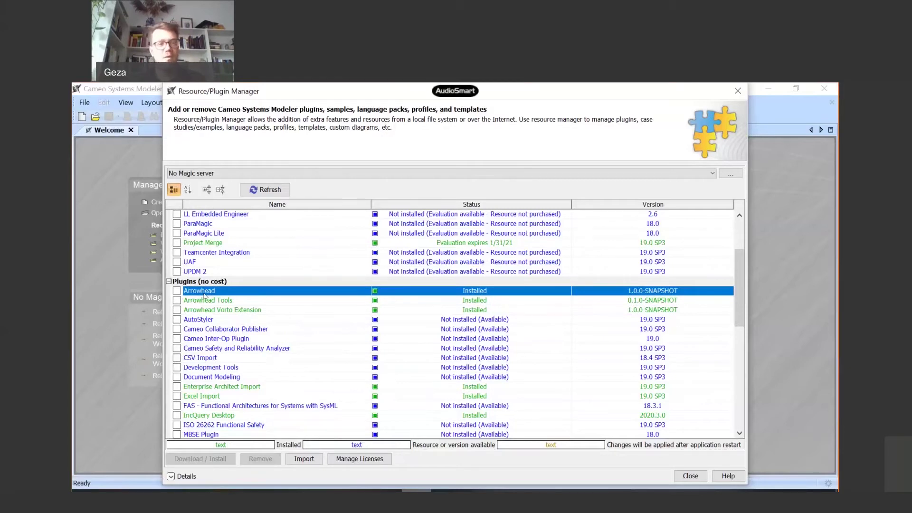
click(205, 296)
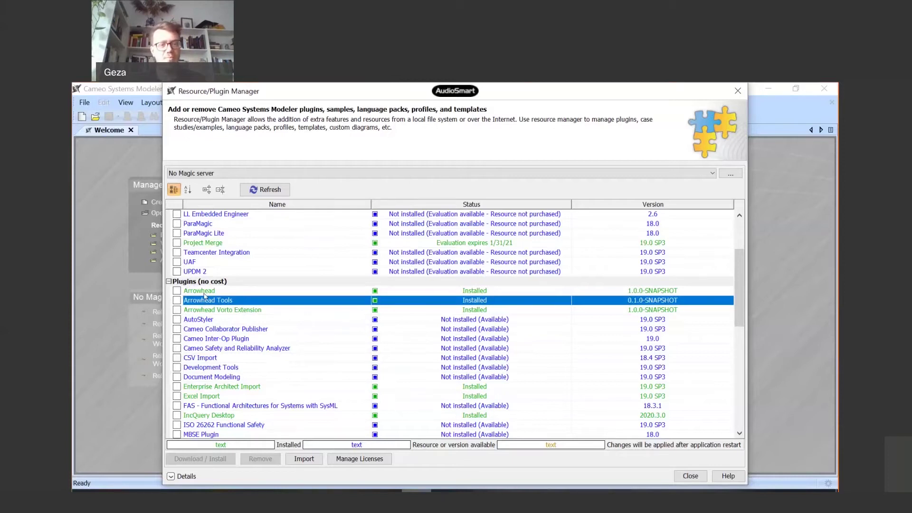
key(Down)
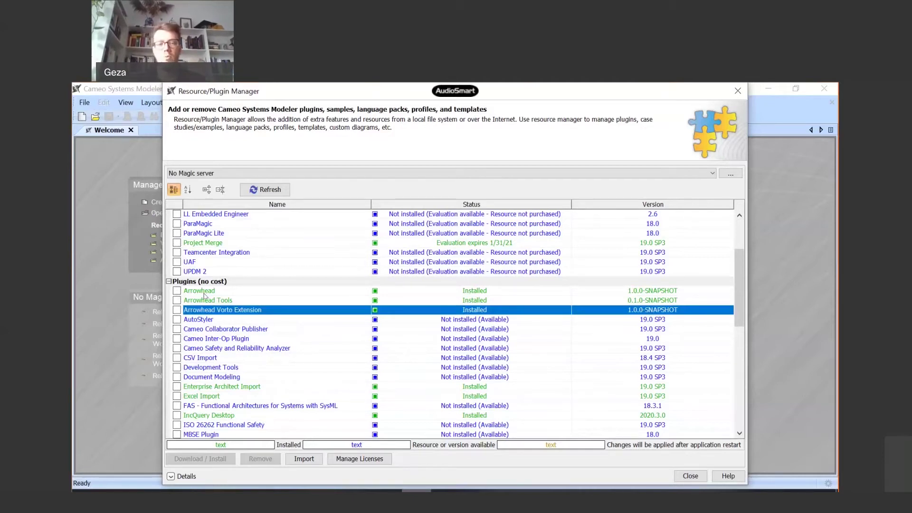
click(204, 292)
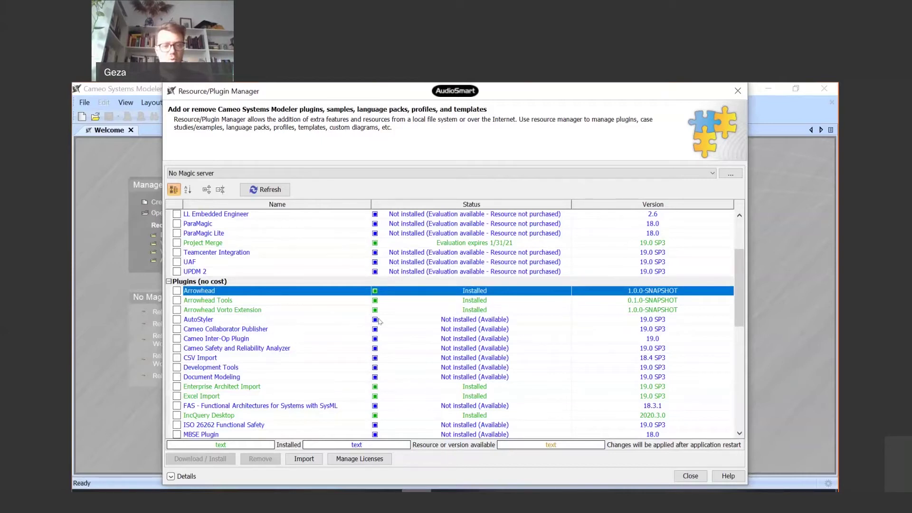
click(300, 459)
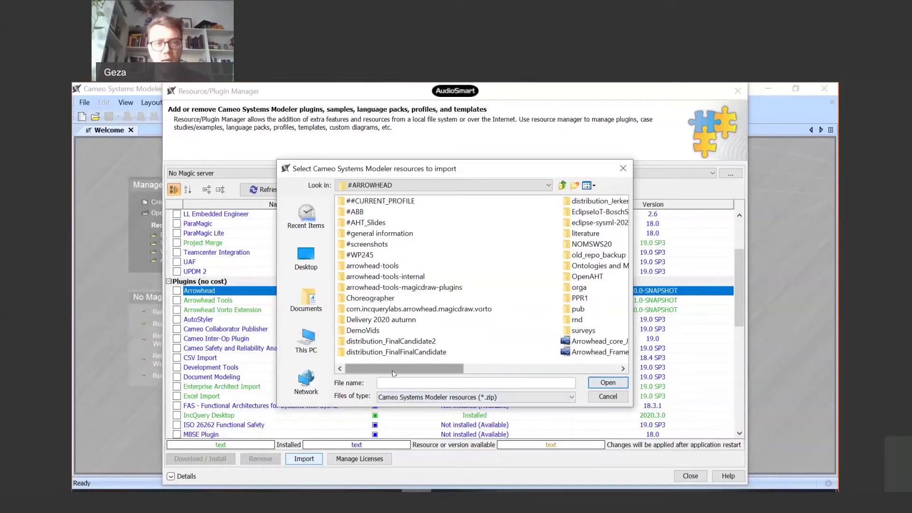
drag(394, 373, 508, 370)
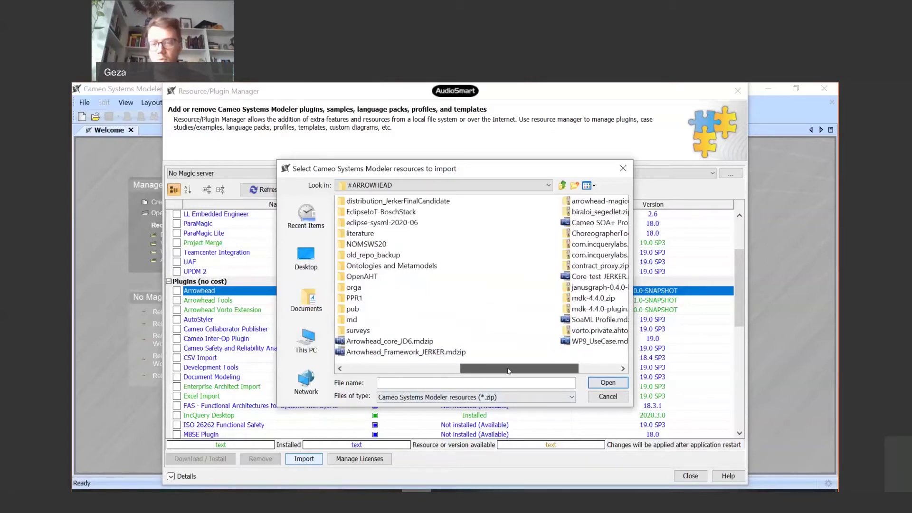
drag(508, 371, 588, 374)
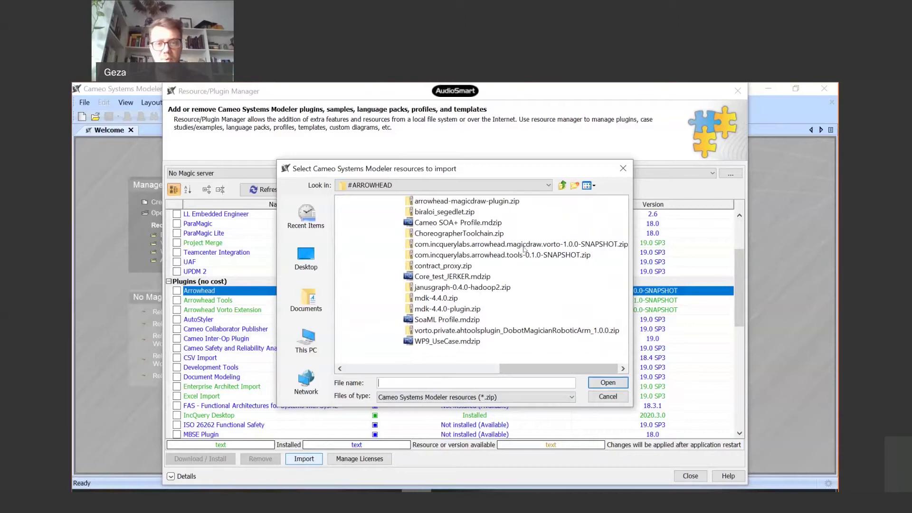
click(471, 203)
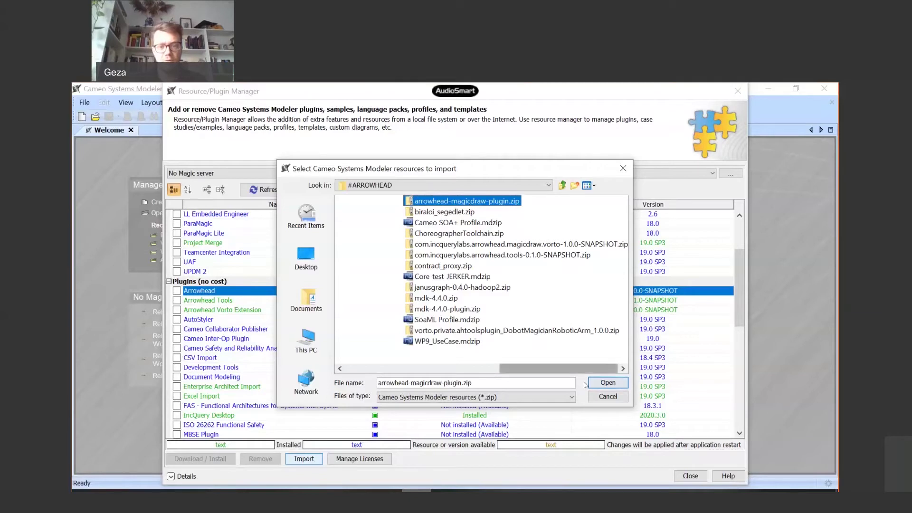
click(599, 397)
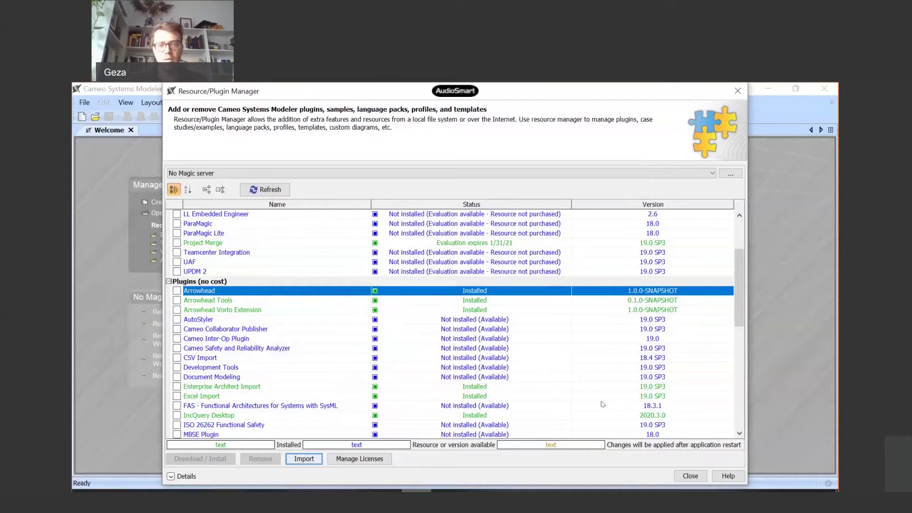
- Close the Resource/Plugin Manager and open the File menu on the Welcome page
click(690, 476)
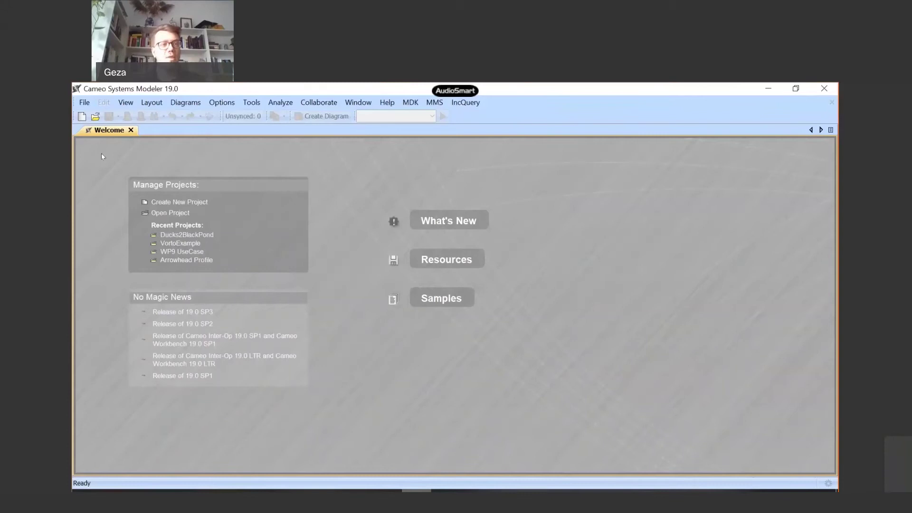
click(88, 106)
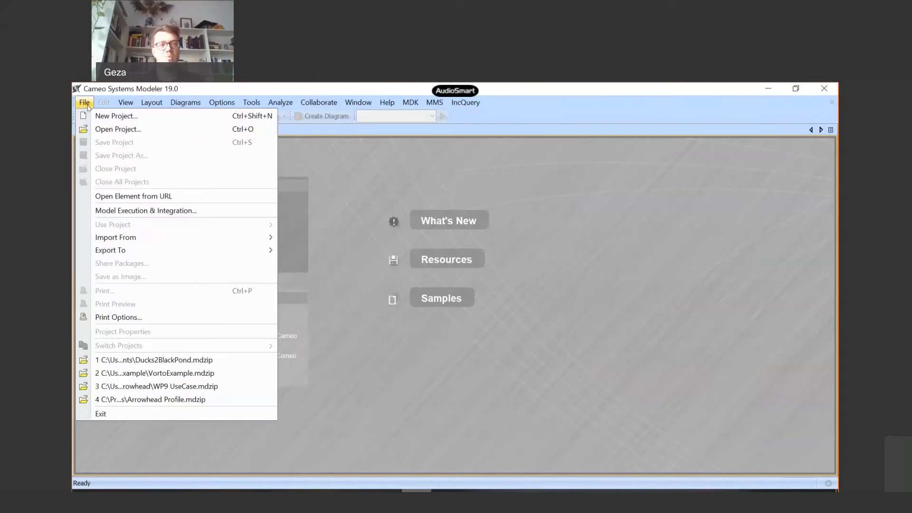
- Create a new blank SysML Project named Ducks2BlackPond_Tutorial, saved as Ducks2BlackPond_Tutorial.mdzip
click(110, 117)
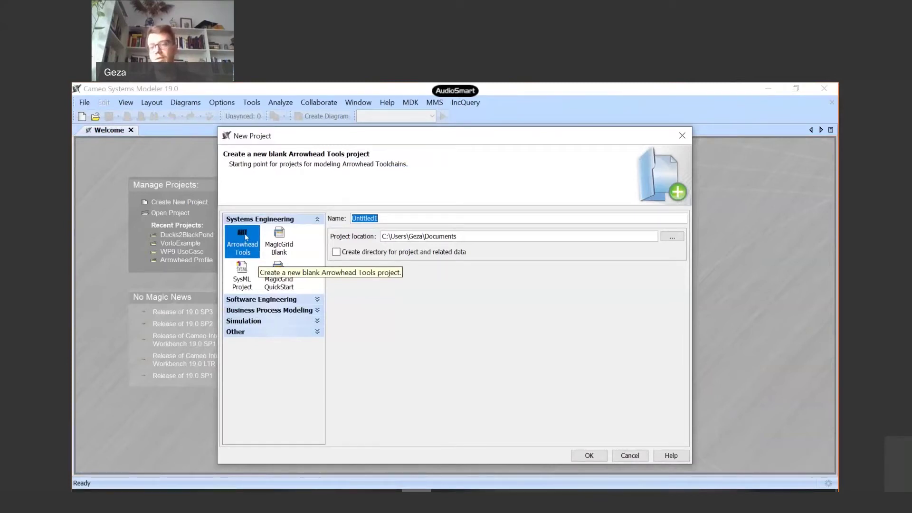
click(246, 286)
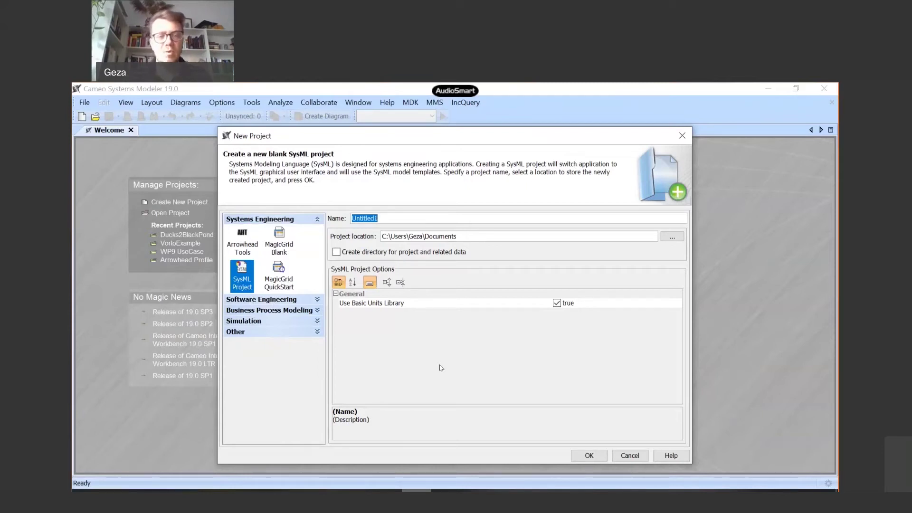
text(D)
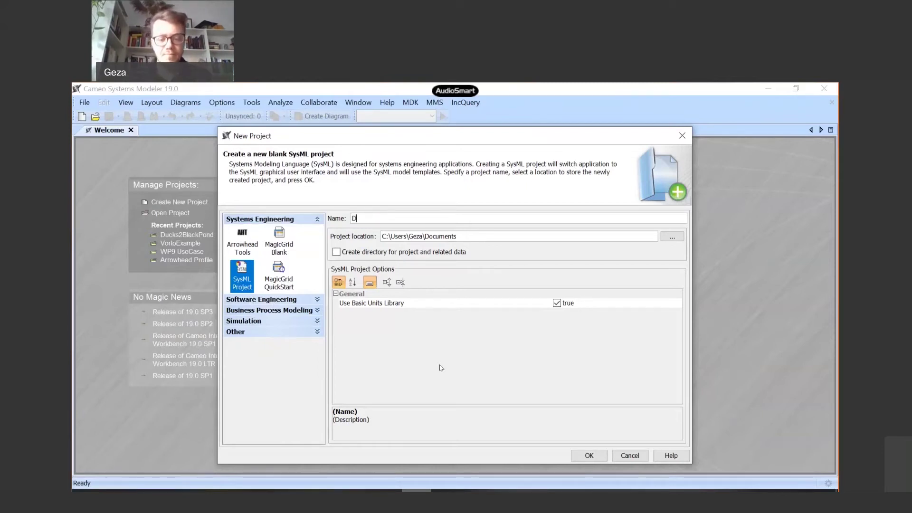
text(uck)
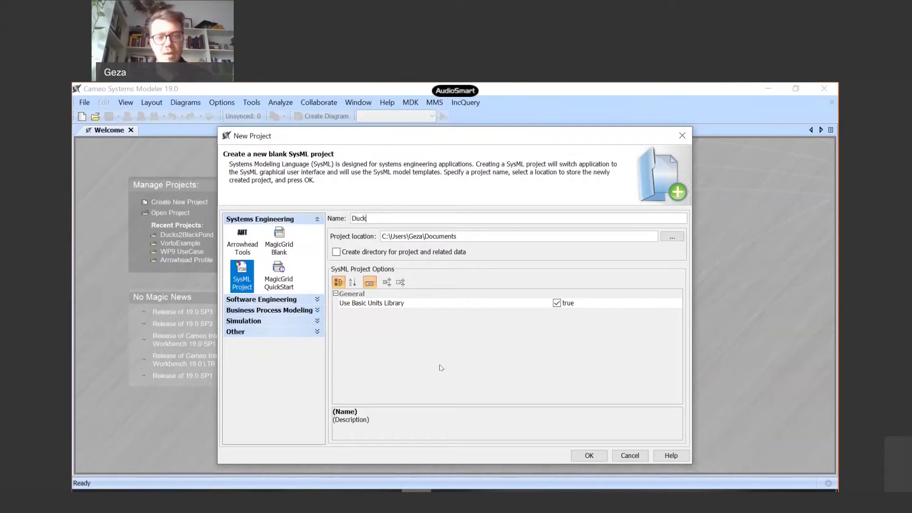
text(s2Black)
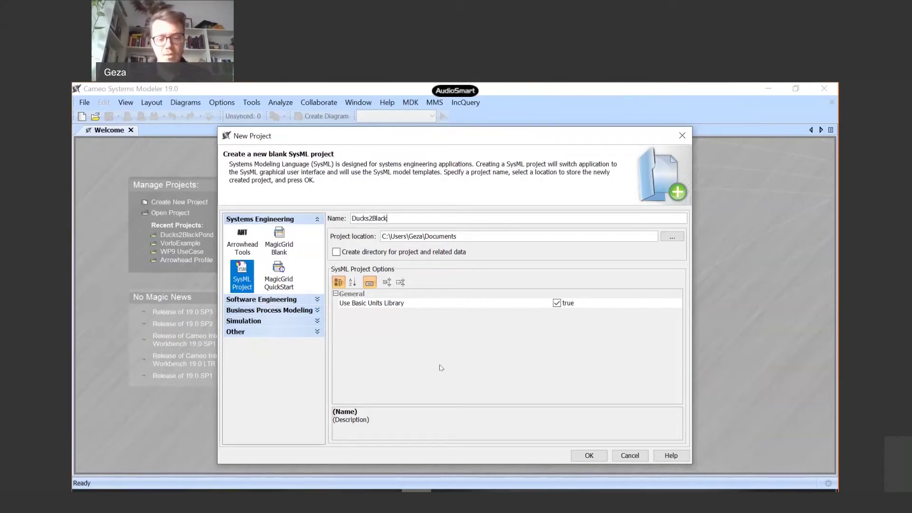
text(Pond_Tuo)
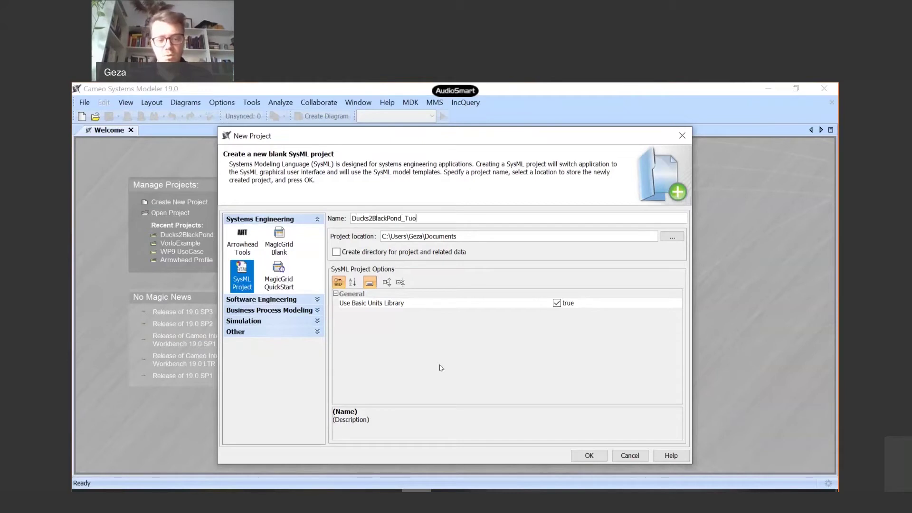
key(BackSpace)
text(torial)
click(601, 456)
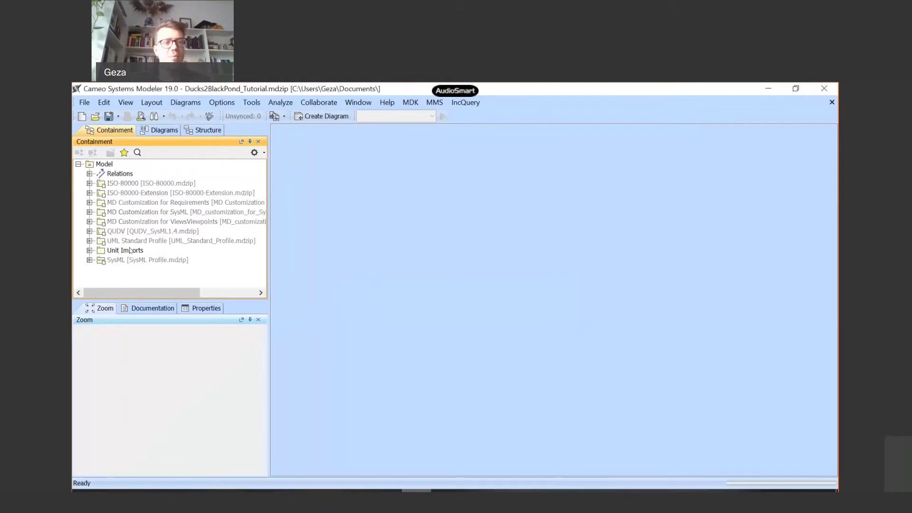
- Wait for Ducks2BlackPond_Tutorial to load, then open the context menu of the Model root in the Containment tree
mouse_move(146, 246)
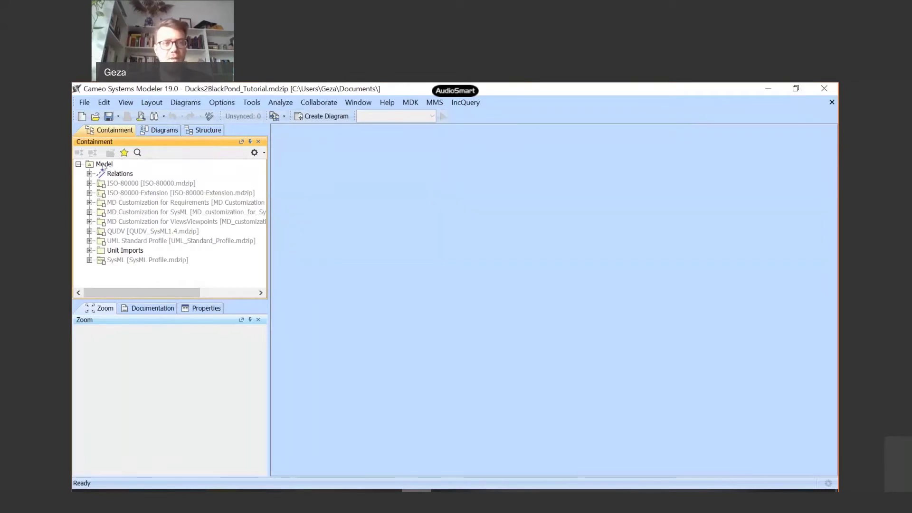
right_click(103, 165)
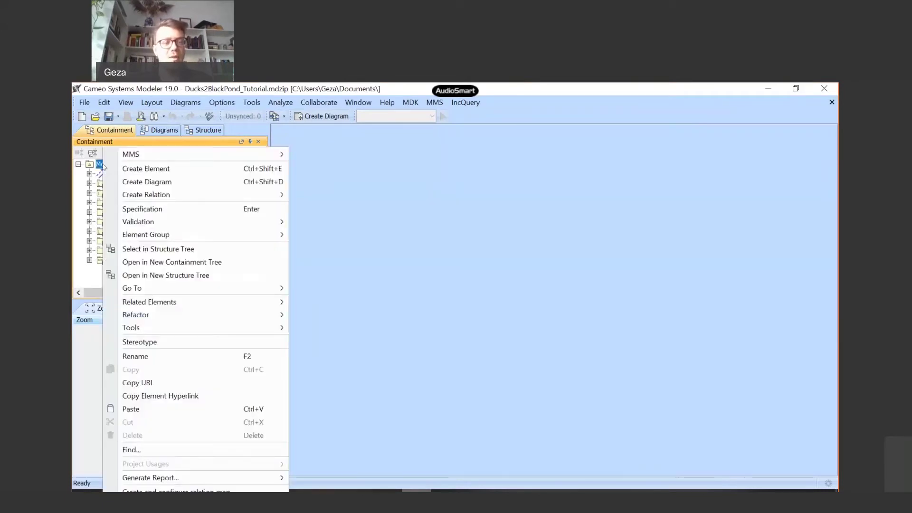
- Choose Create Diagram from the Model root's context menu to list the available diagram types
click(149, 182)
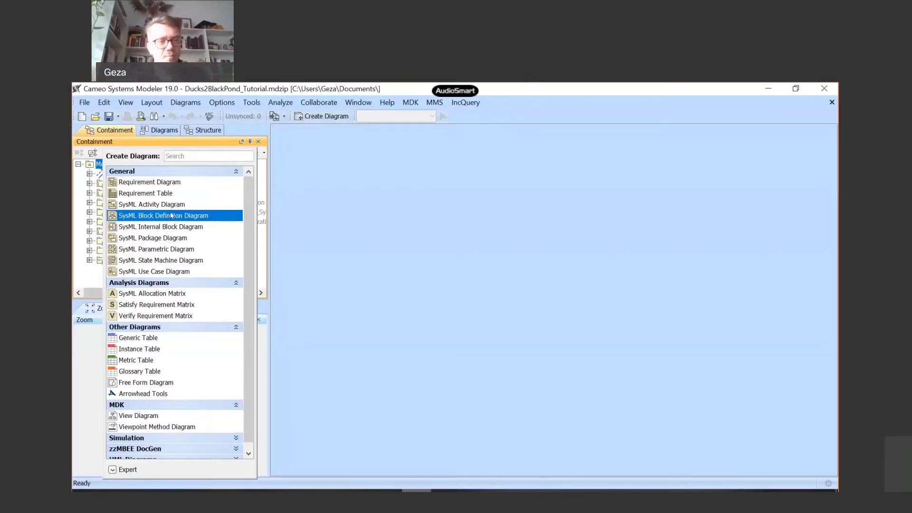
- Pick SysML Block Definition Diagram under General in the Create Diagram list
click(172, 216)
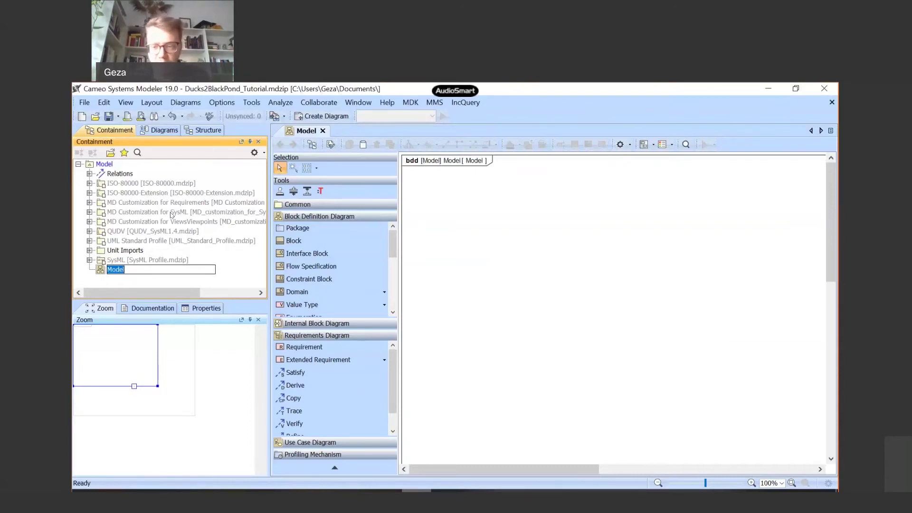
- Name the new Block Definition Diagram RoboticArm and select it under the Model root
text(RoboticArm)
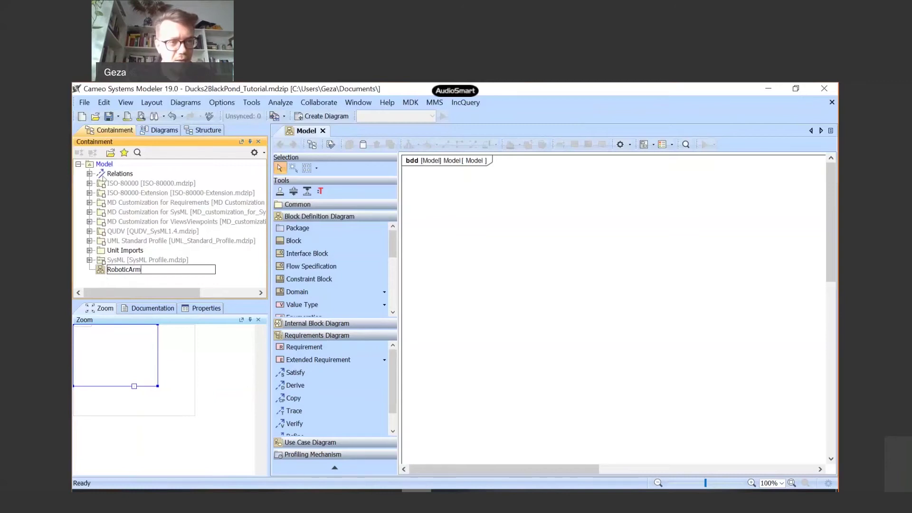
right_click(102, 169)
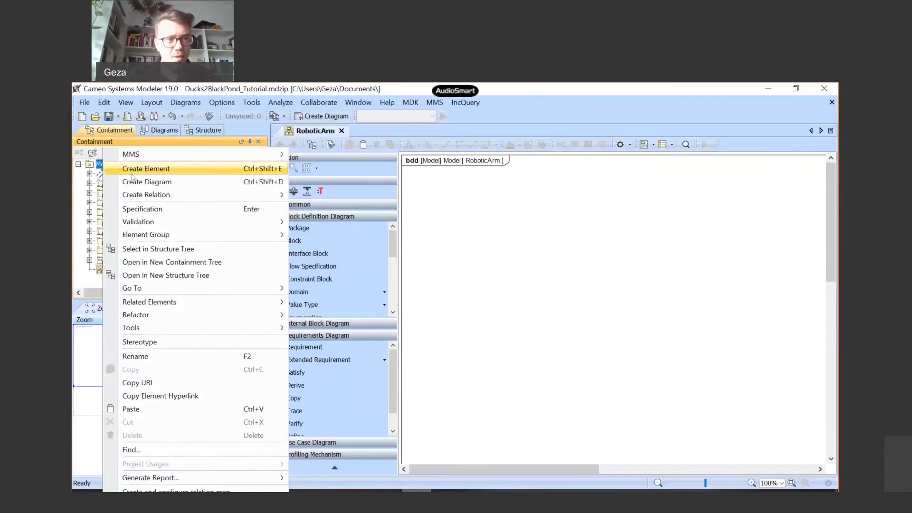
click(90, 276)
click(103, 273)
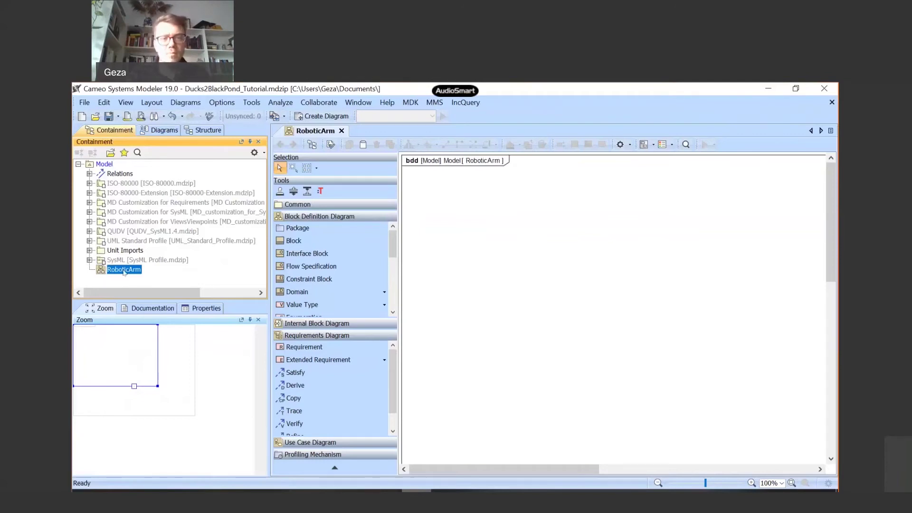
click(130, 272)
click(140, 287)
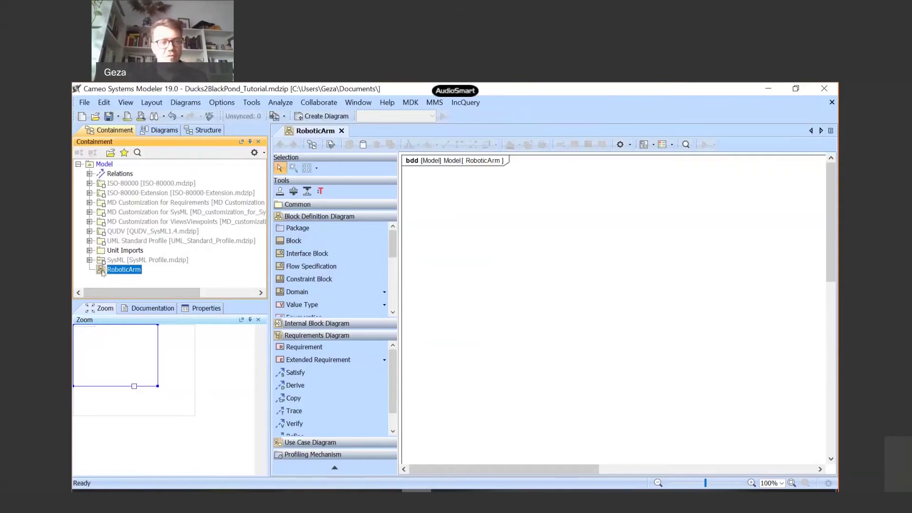
right_click(103, 271)
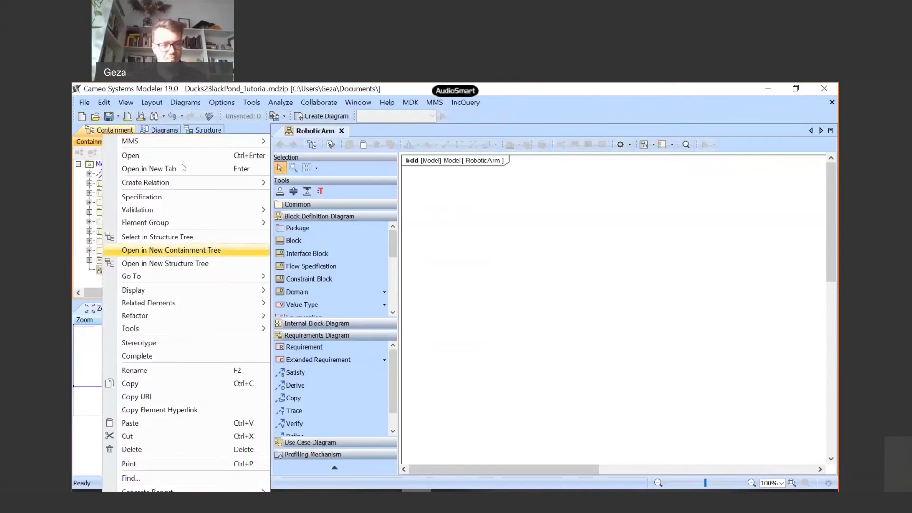
click(83, 228)
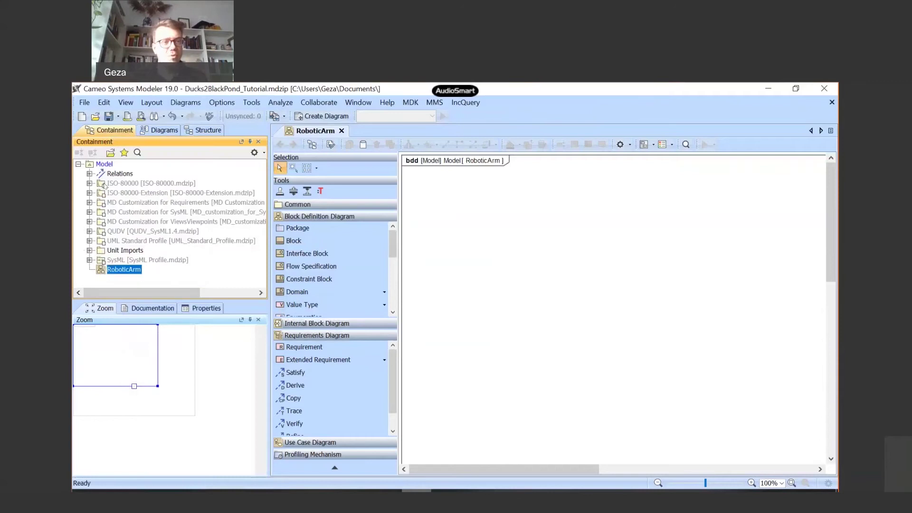
click(108, 165)
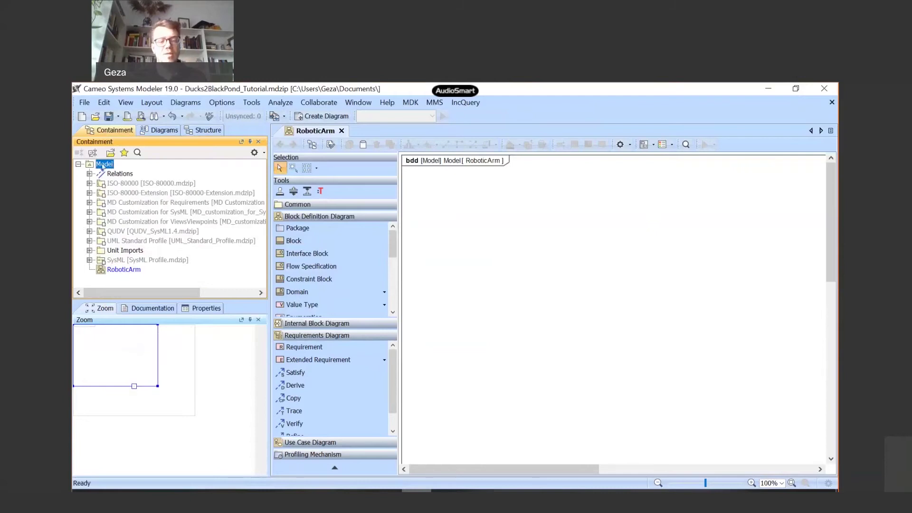
right_click(101, 166)
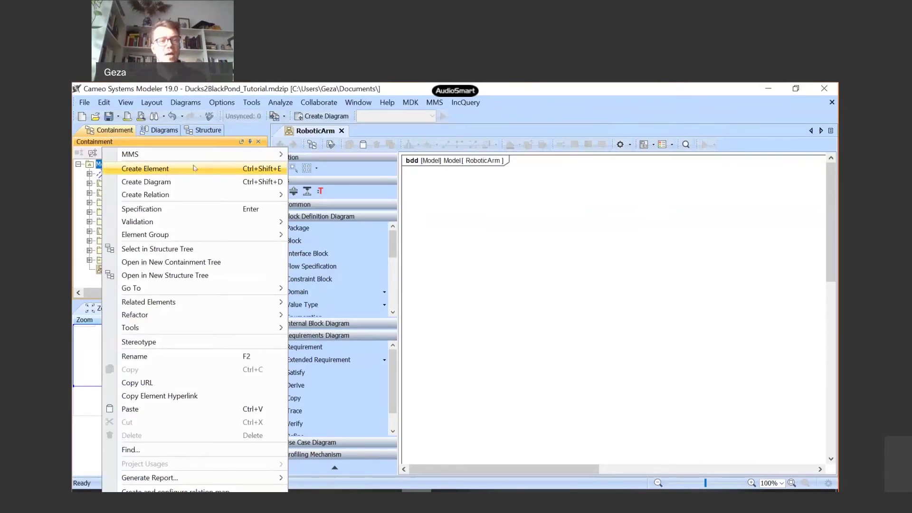
click(80, 270)
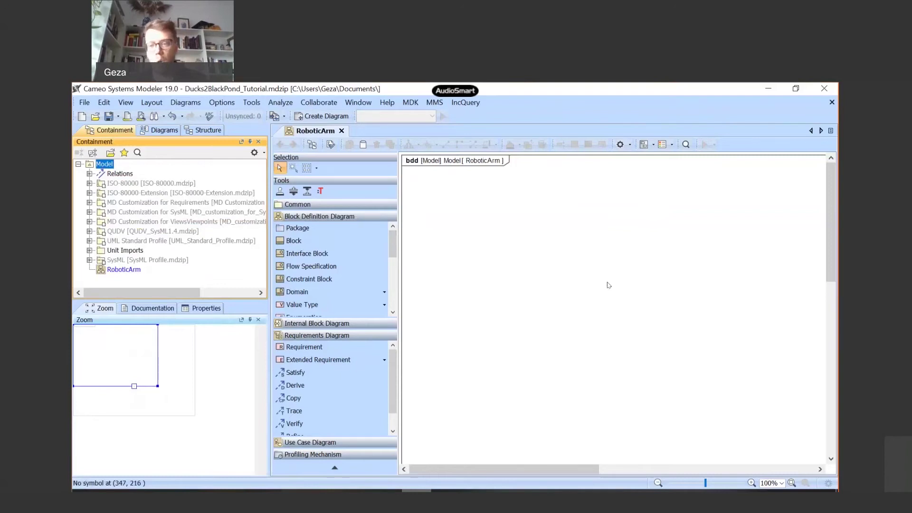
- Select the Block tool in the Block Definition Diagram palette group
click(294, 240)
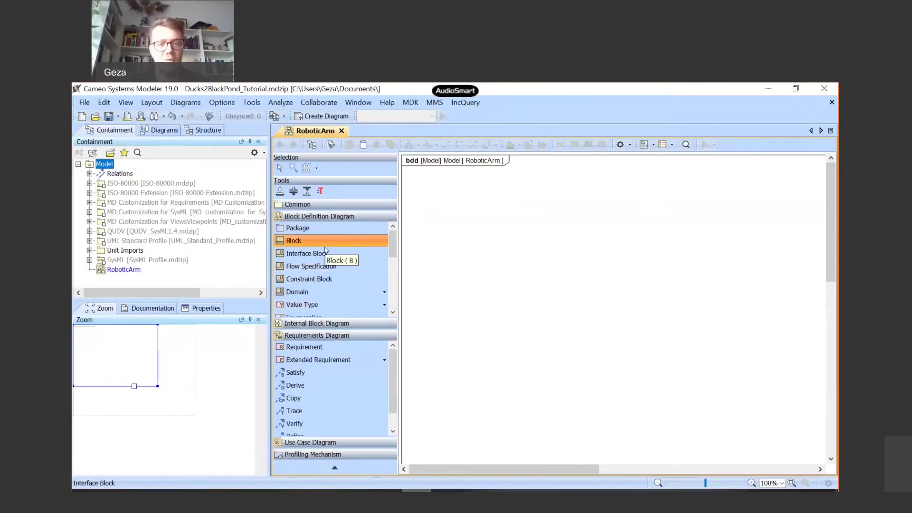
scroll(318, 280, down, 1)
scroll(318, 280, up, 1)
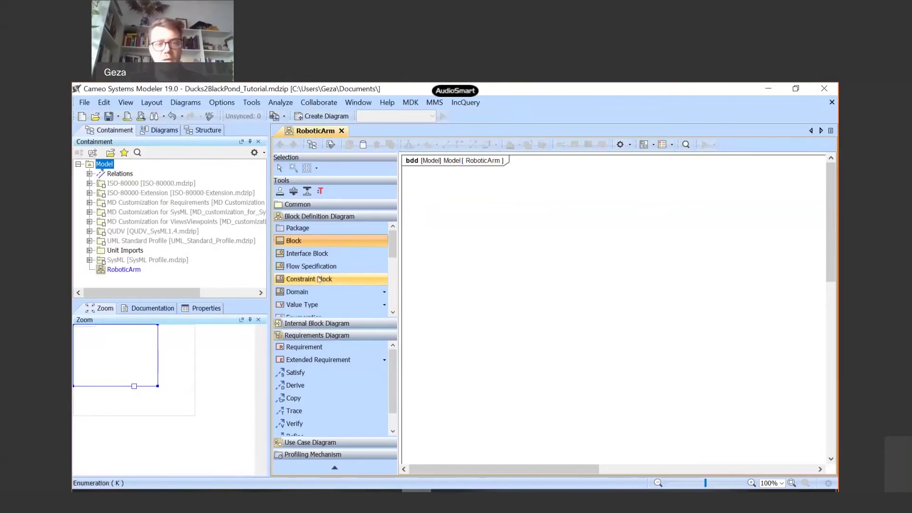
click(304, 241)
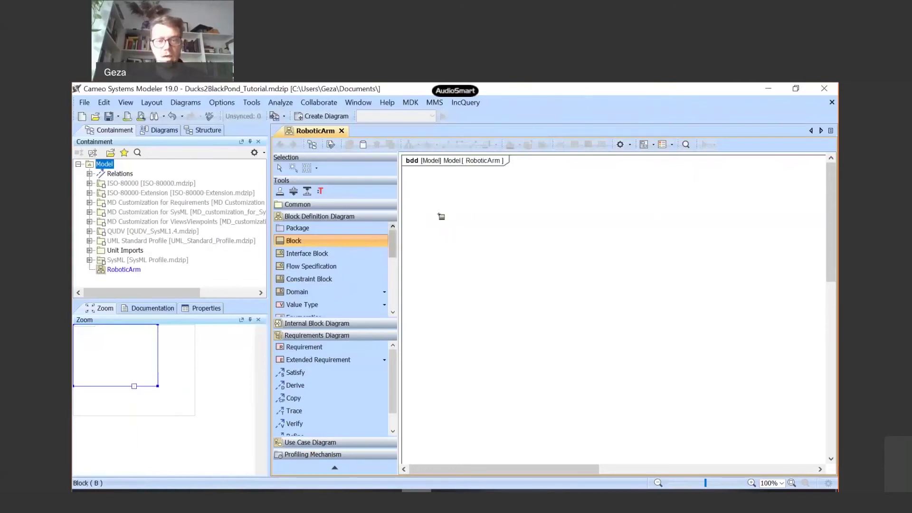
- Draw a block on the canvas and type RoboticArm as its name, correcting the 'Roboticar' typo
drag(444, 202, 532, 268)
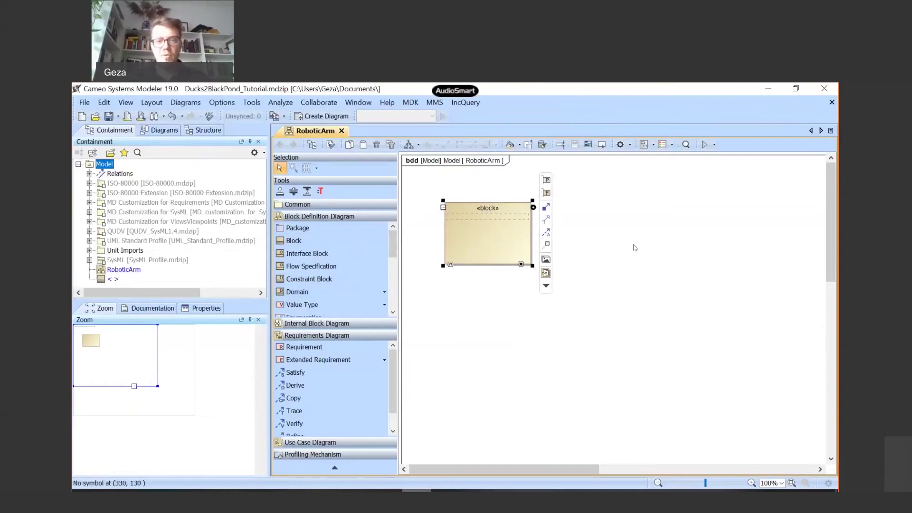
click(488, 214)
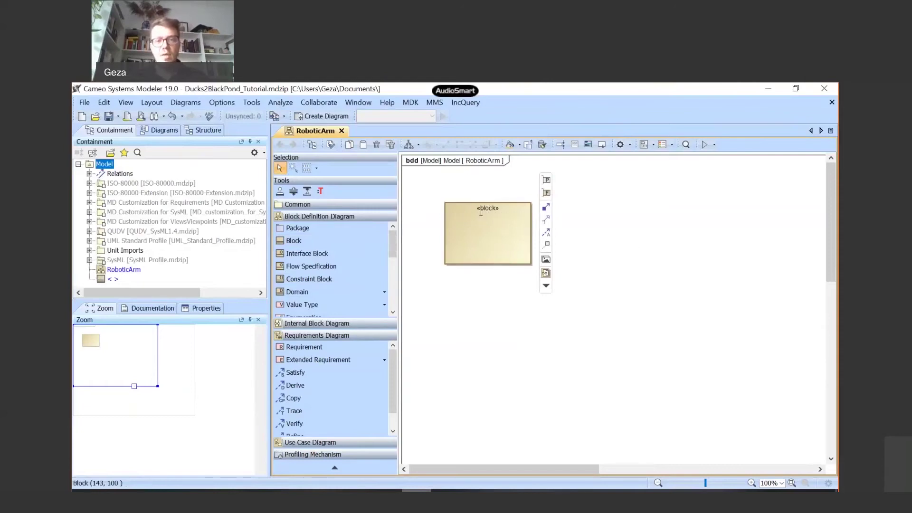
key(Escape)
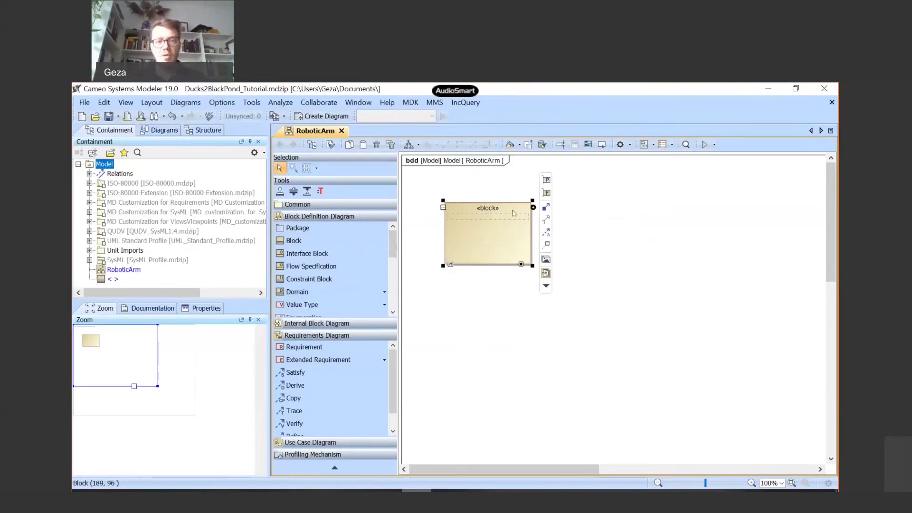
click(486, 218)
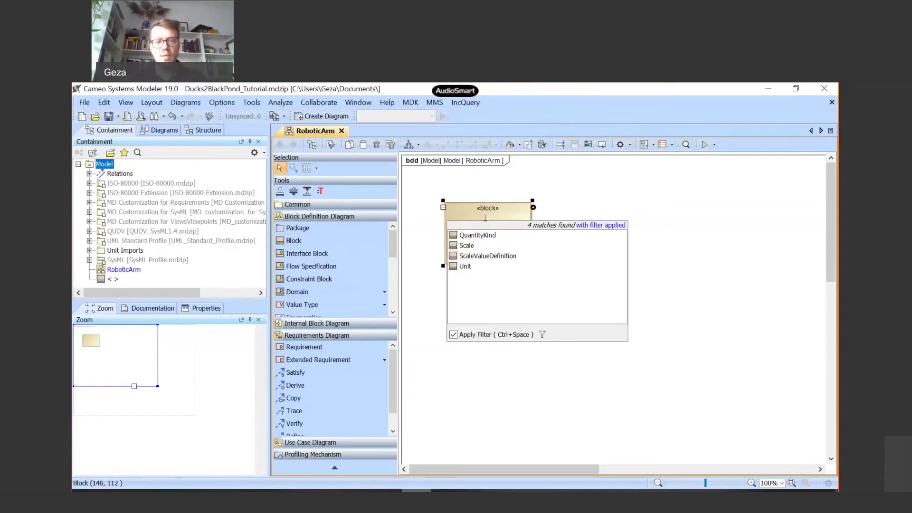
text(R)
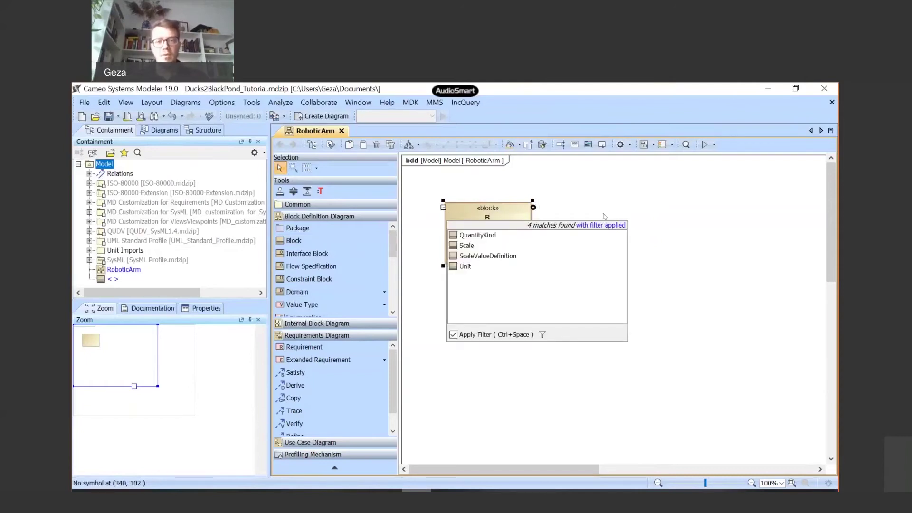
text(oboticarm)
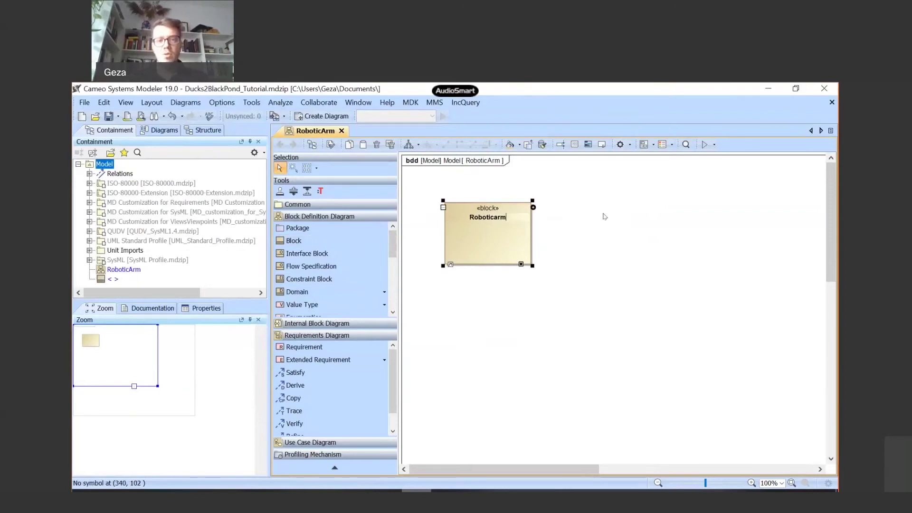
key(BackSpace)
key(BackSpace)
text(Arm)
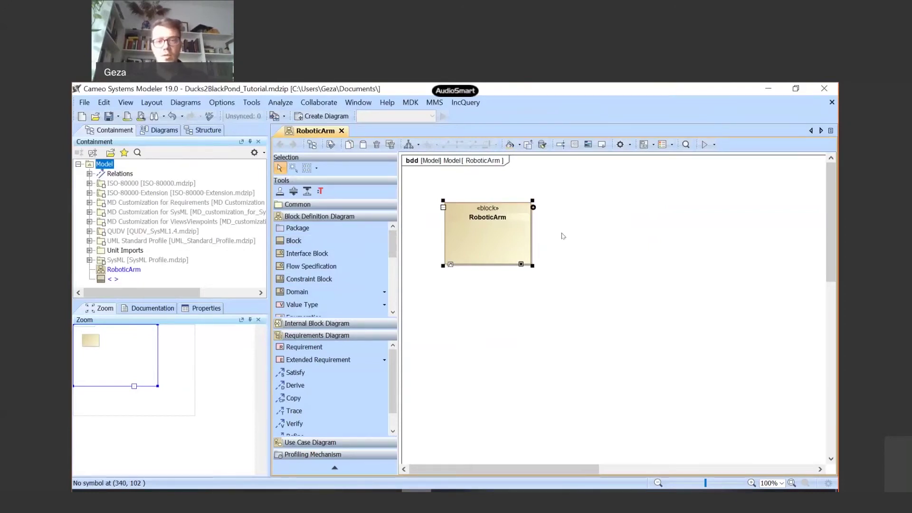
- Commit the RoboticArm name and confirm its Applied Stereotype lists the SysML Block stereotype
key(Return)
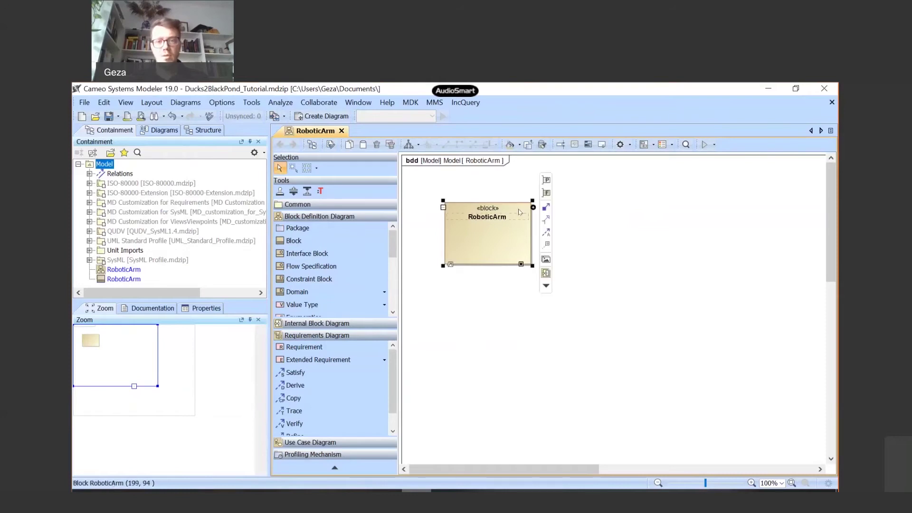
double_click(519, 212)
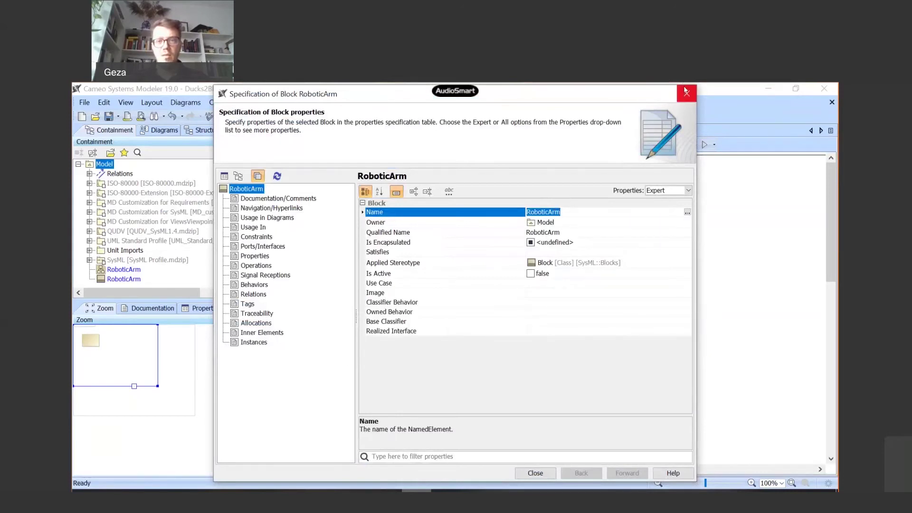
click(685, 92)
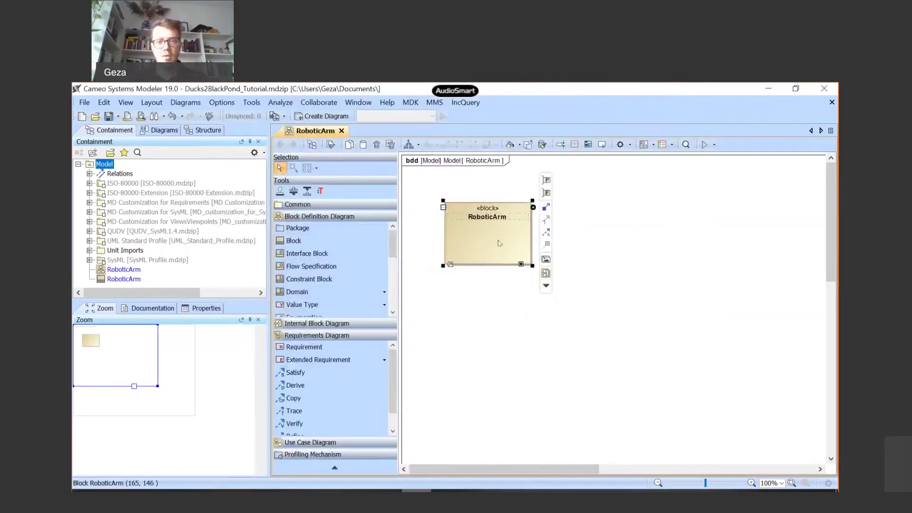
double_click(499, 243)
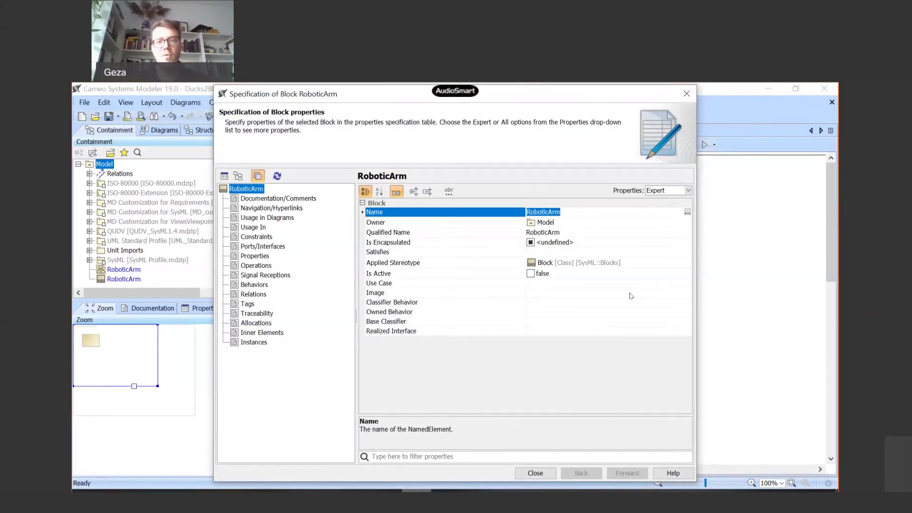
click(602, 264)
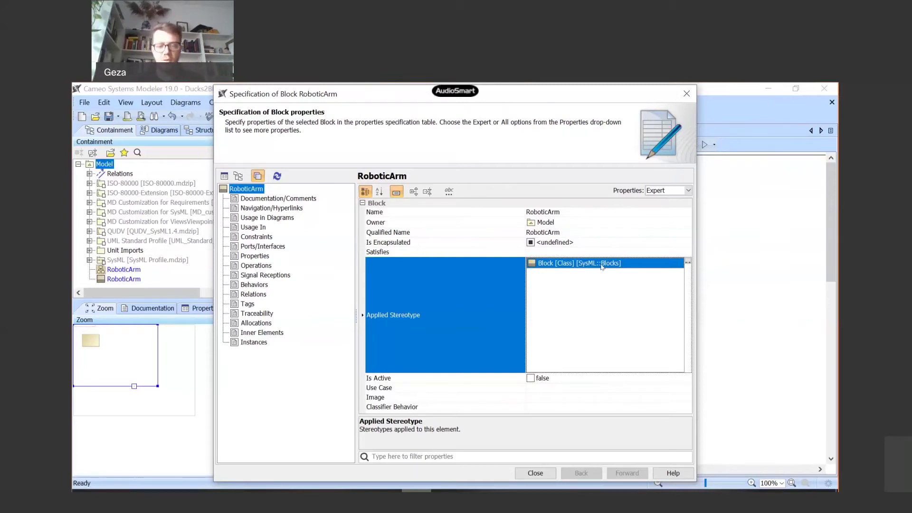
click(536, 473)
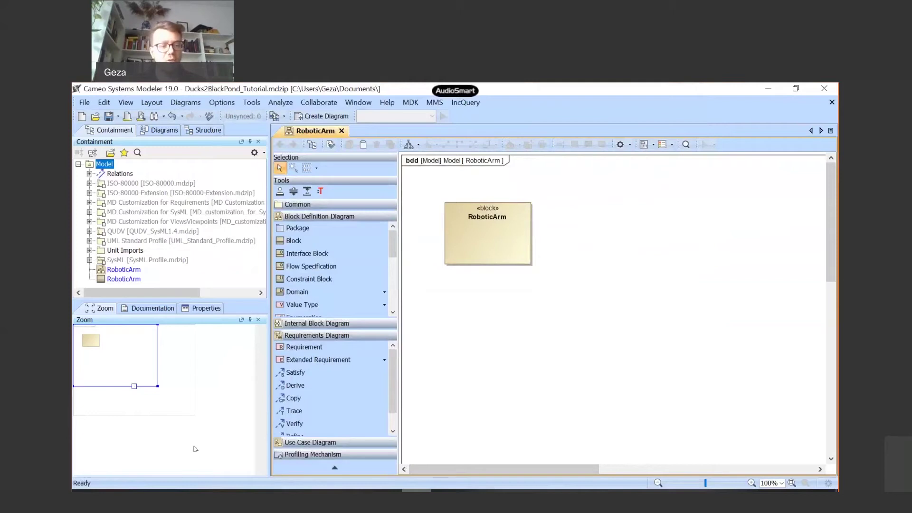
- Browse in File Explorer to C:\Program Files\Cameo Systems Modeler\profiles
click(116, 491)
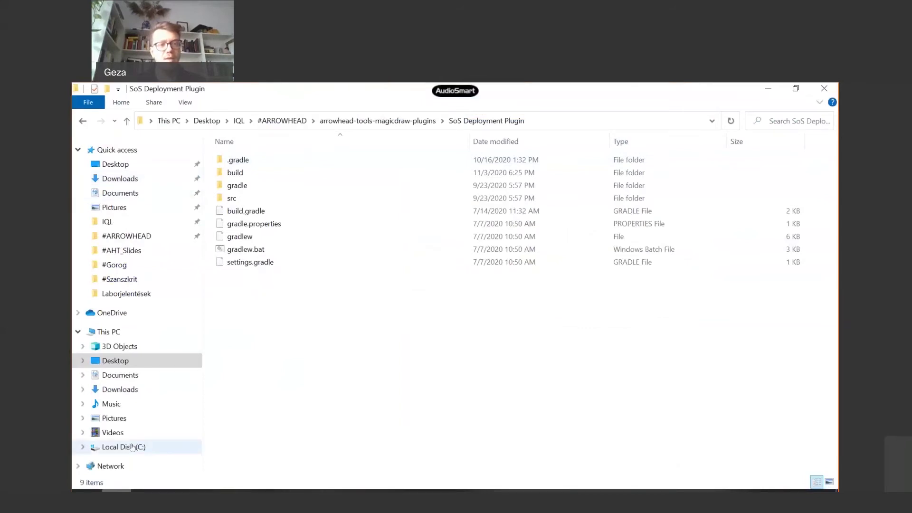
click(133, 447)
double_click(255, 210)
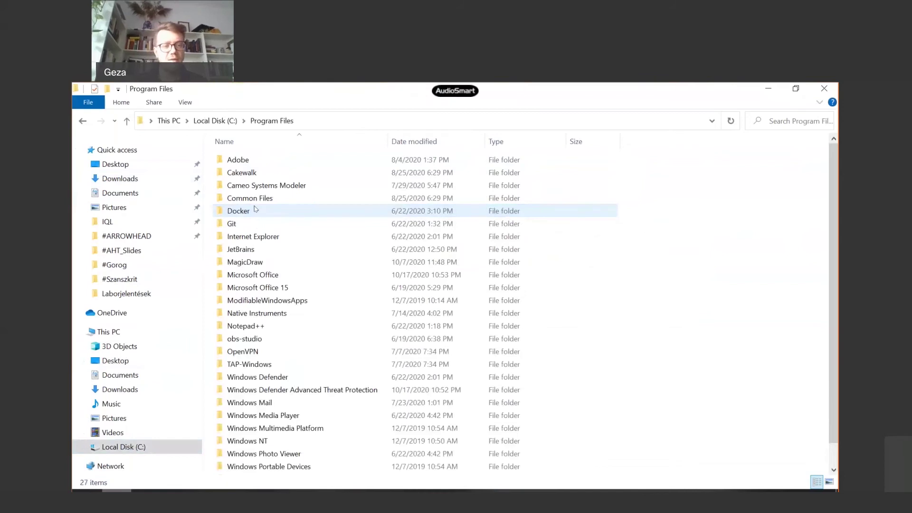
double_click(272, 186)
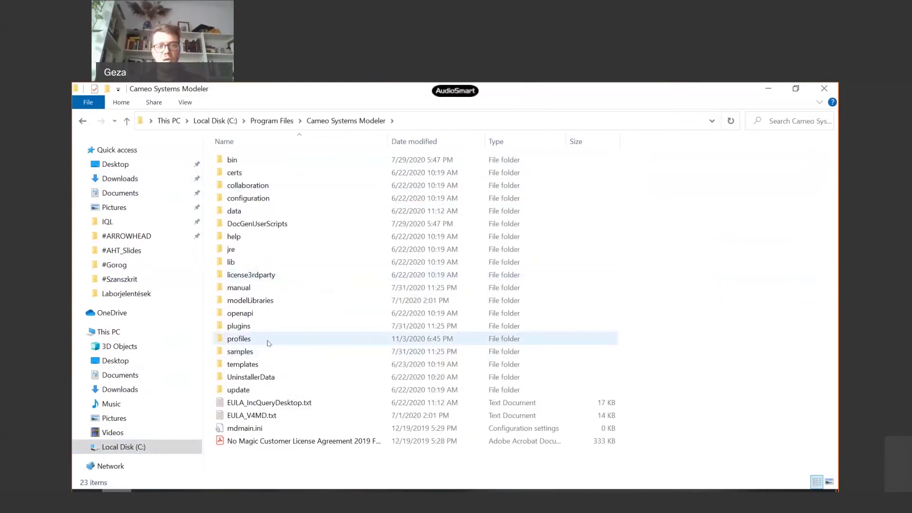
mouse_move(284, 343)
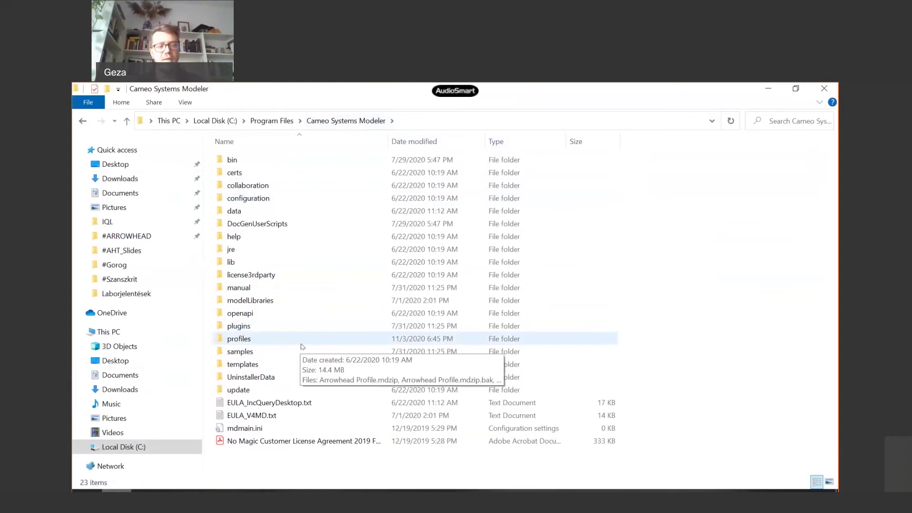
double_click(301, 344)
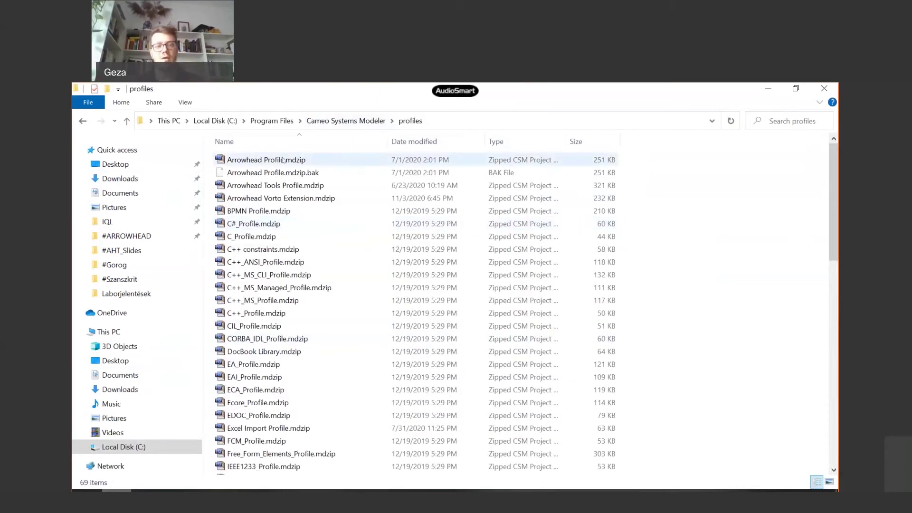
- Open Arrowhead Profile.mdzip, continuing past the profile-editing warning
double_click(283, 160)
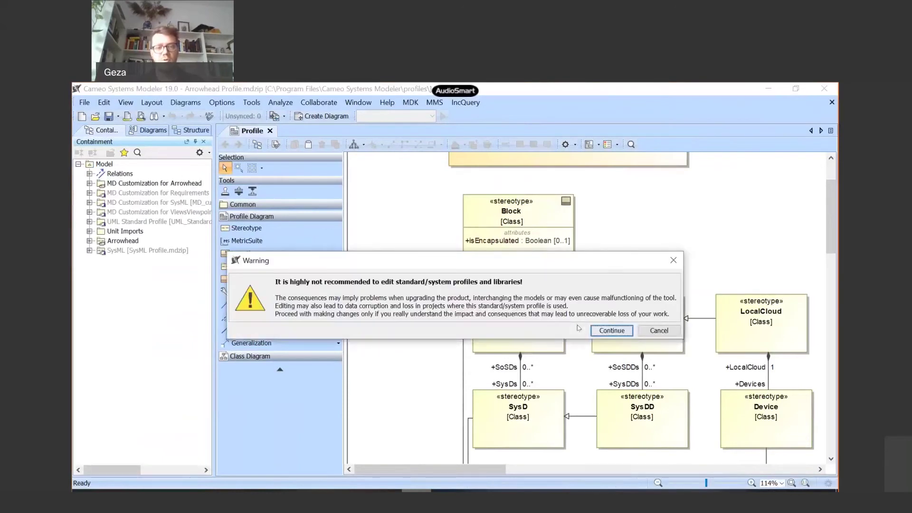
click(612, 331)
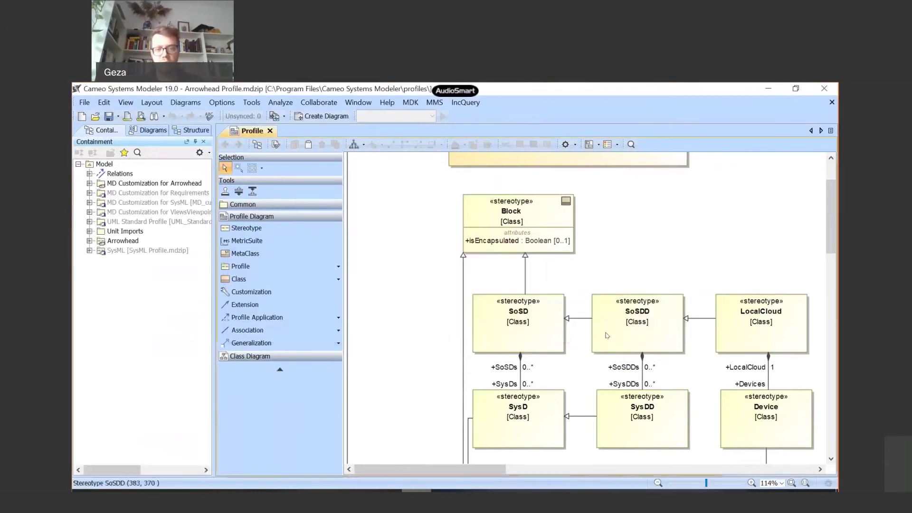
drag(446, 469, 465, 469)
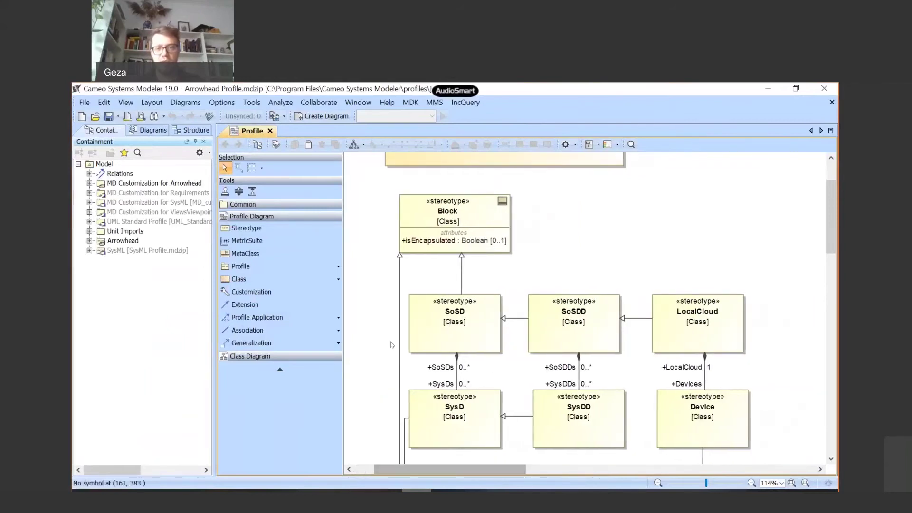
scroll(391, 344, down, 1)
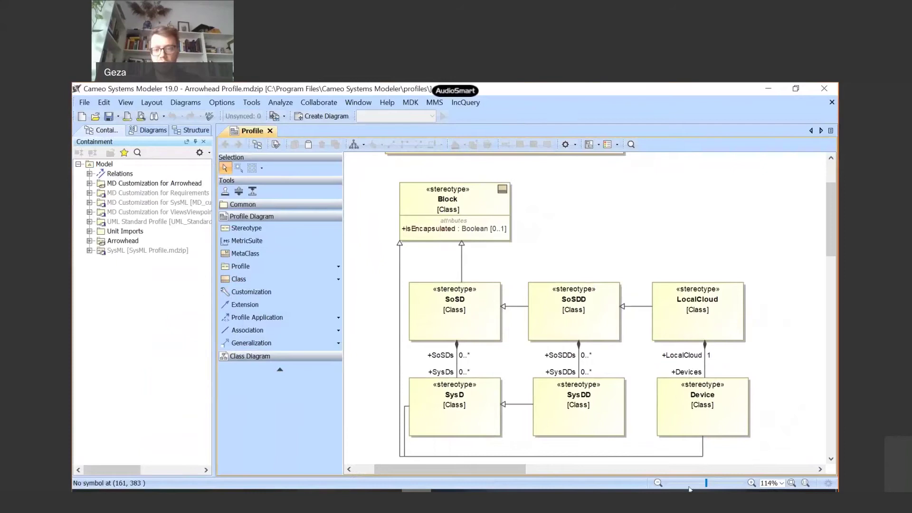
- Zoom the Profile diagram out and back in to read the DeployedDevice and DeployedLocalCloud stereotypes
click(658, 482)
click(658, 483)
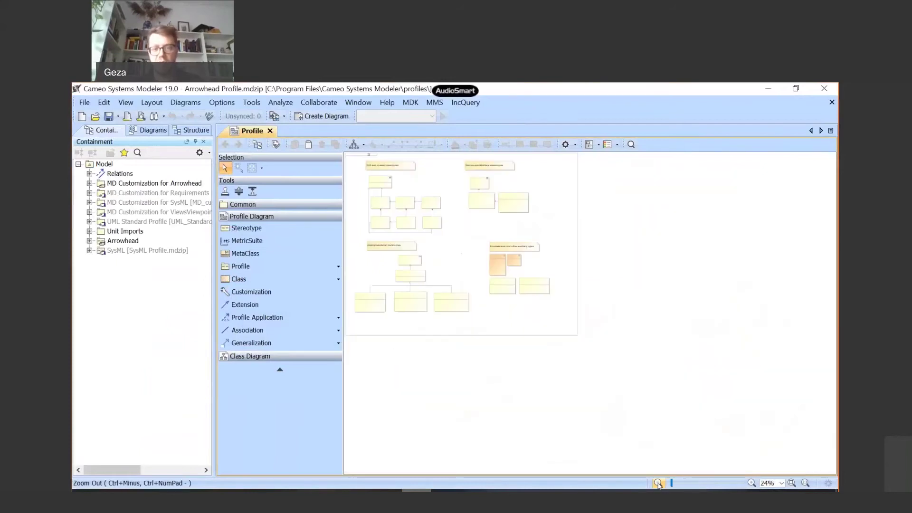
click(751, 483)
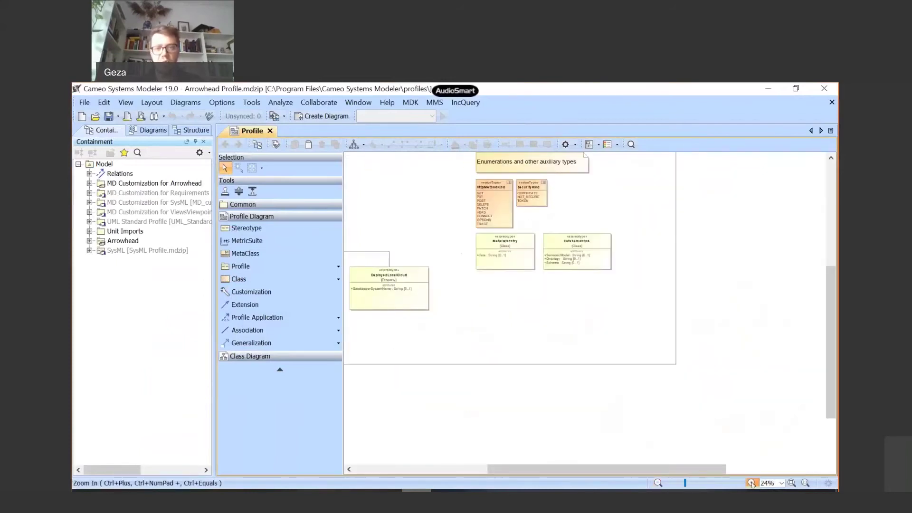
click(751, 482)
drag(655, 469, 527, 472)
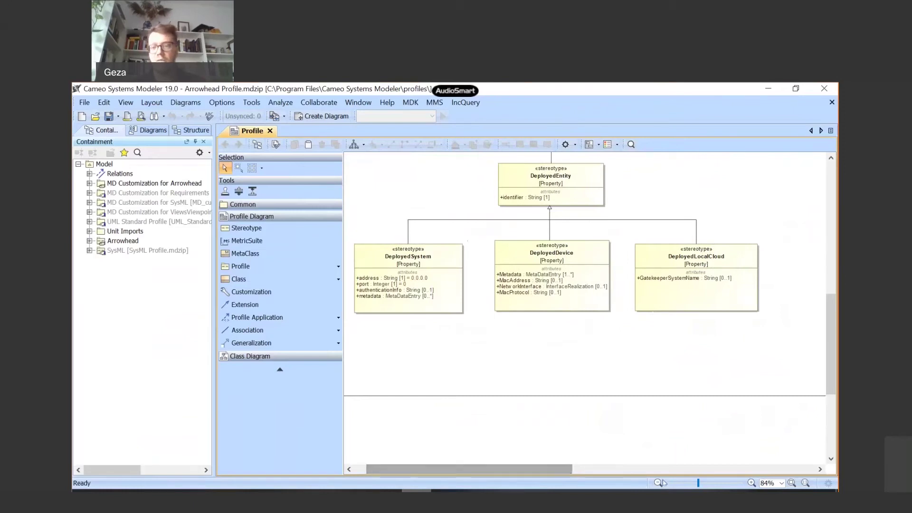
click(750, 484)
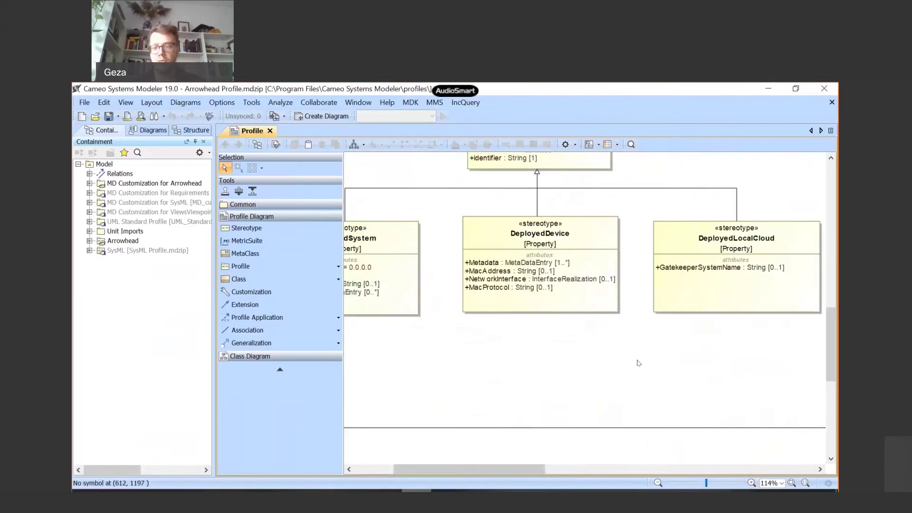
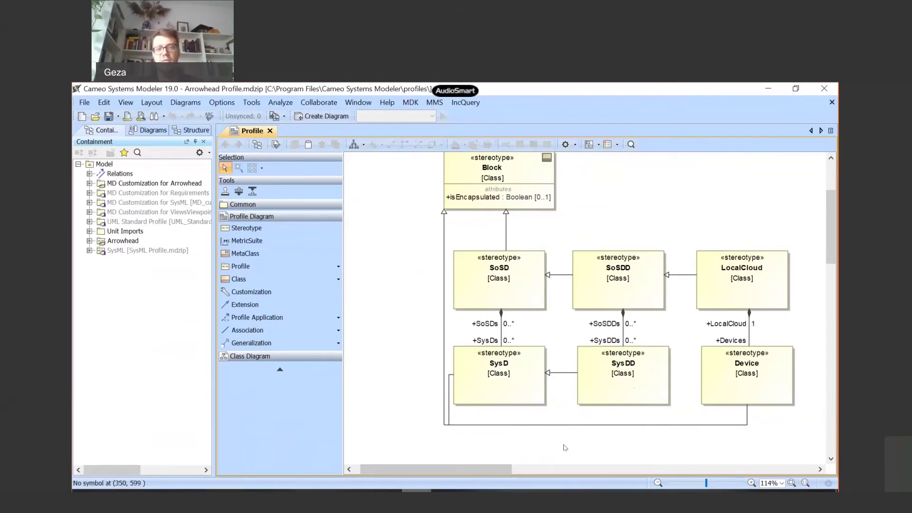
- Examine the SysD, SysDD and Block stereotypes on the Arrowhead Profile diagram
click(522, 389)
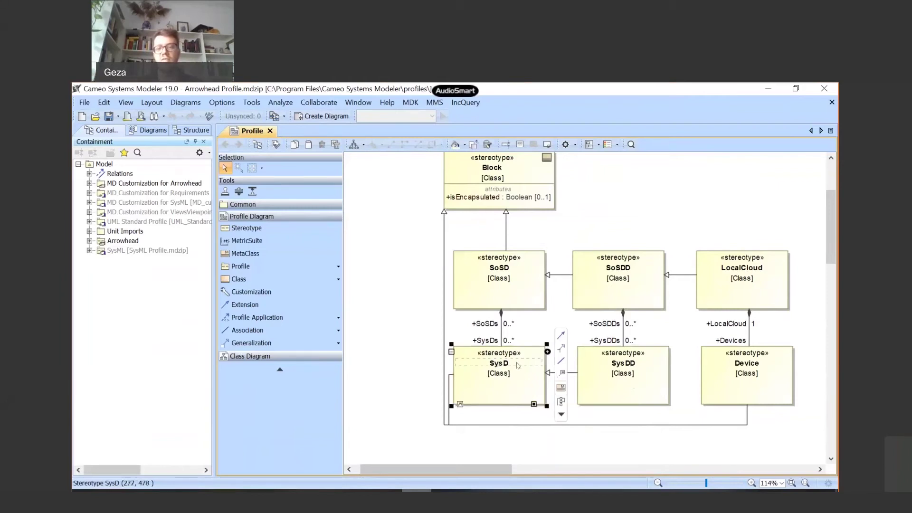
click(639, 373)
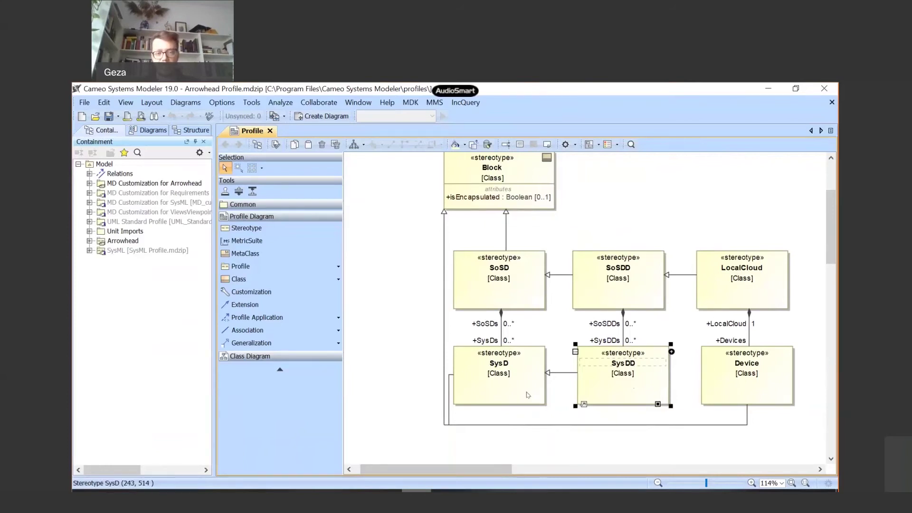
click(527, 394)
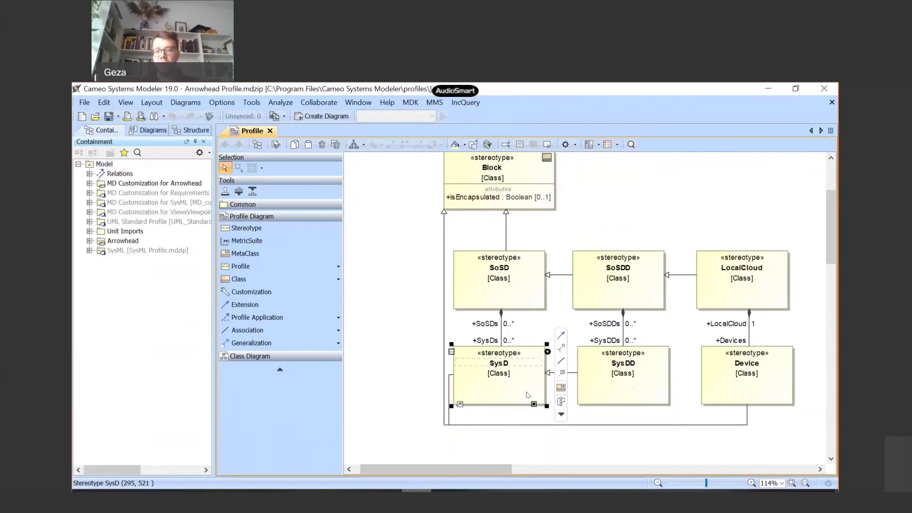
click(519, 184)
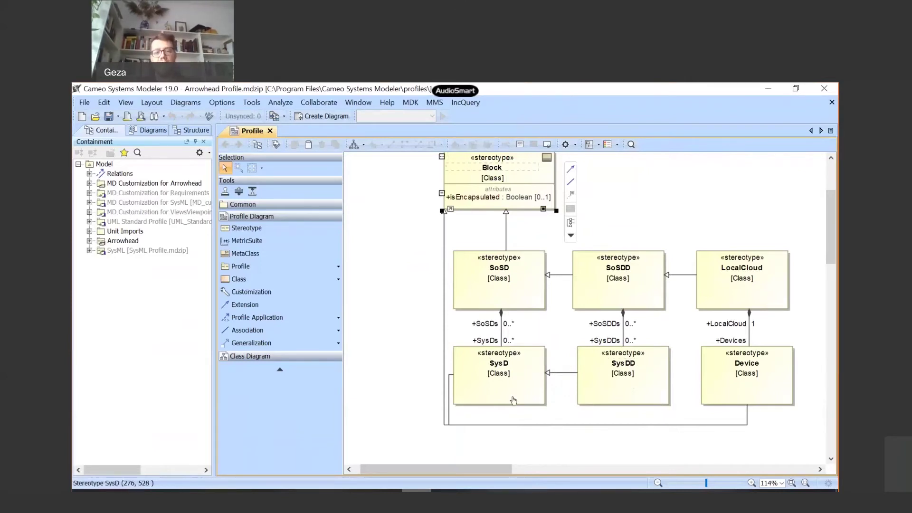
click(513, 400)
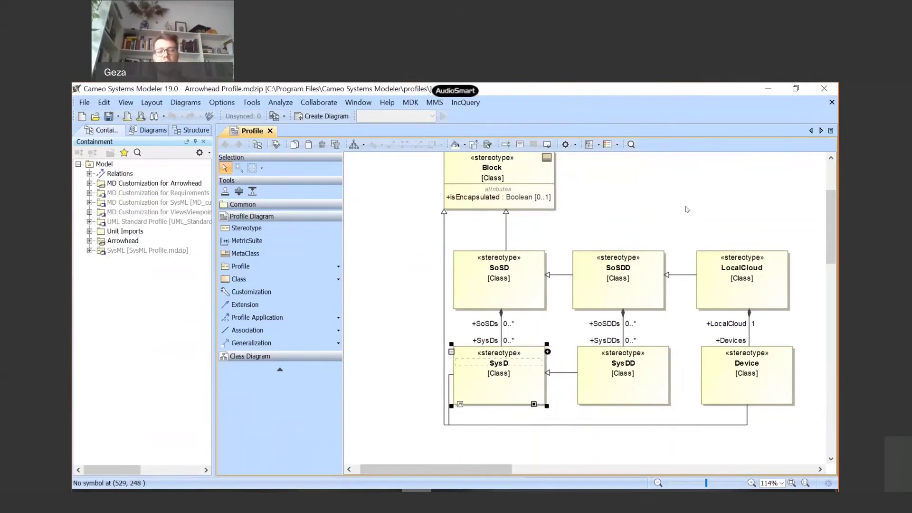
- Switch the active project to Ducks2BlackPond_Tutorial.mdzip
mouse_move(547, 387)
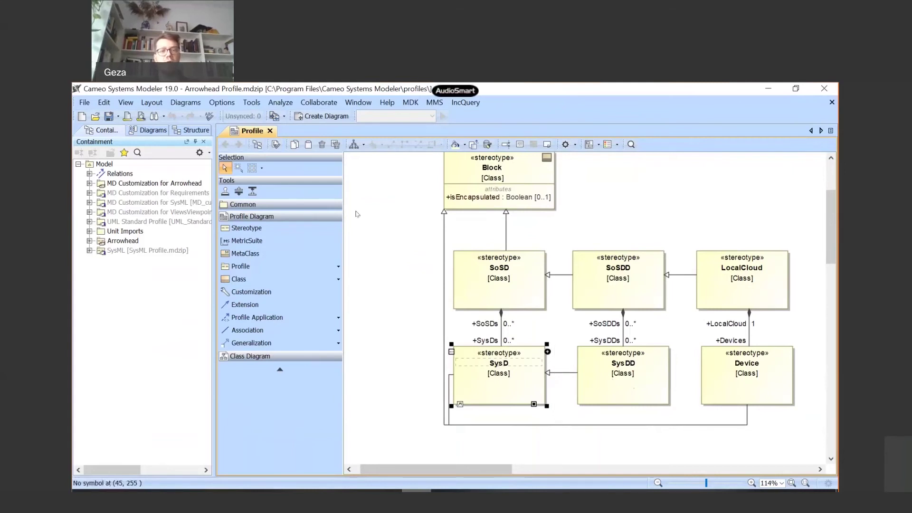
click(282, 119)
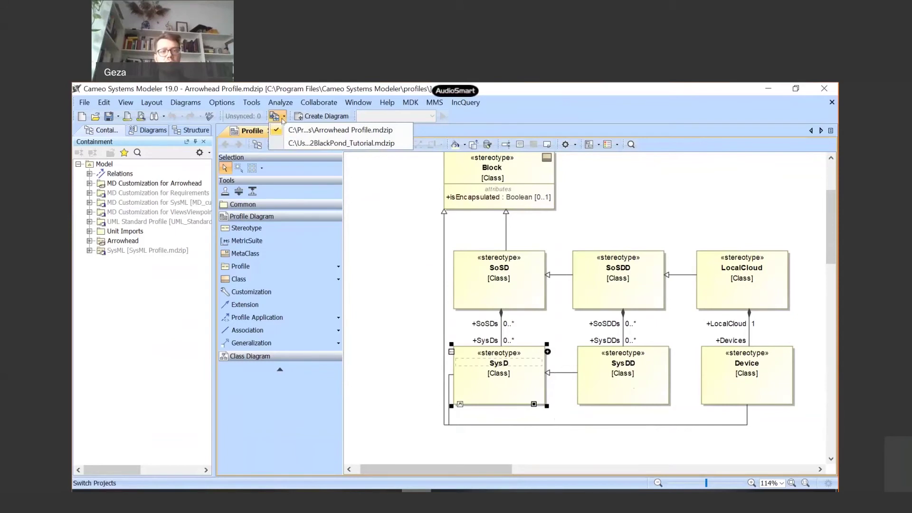
click(316, 143)
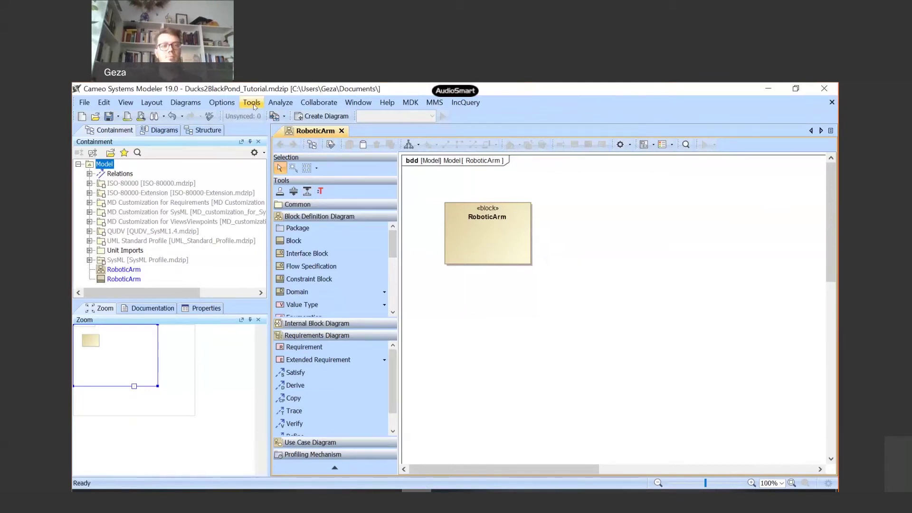
- Open the Used Projects dialog via Options > Project Usages
click(252, 103)
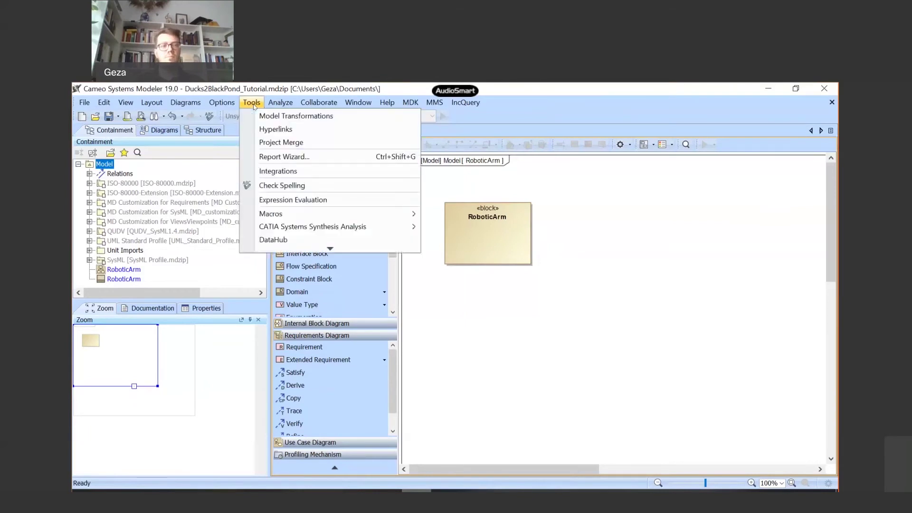
mouse_move(222, 105)
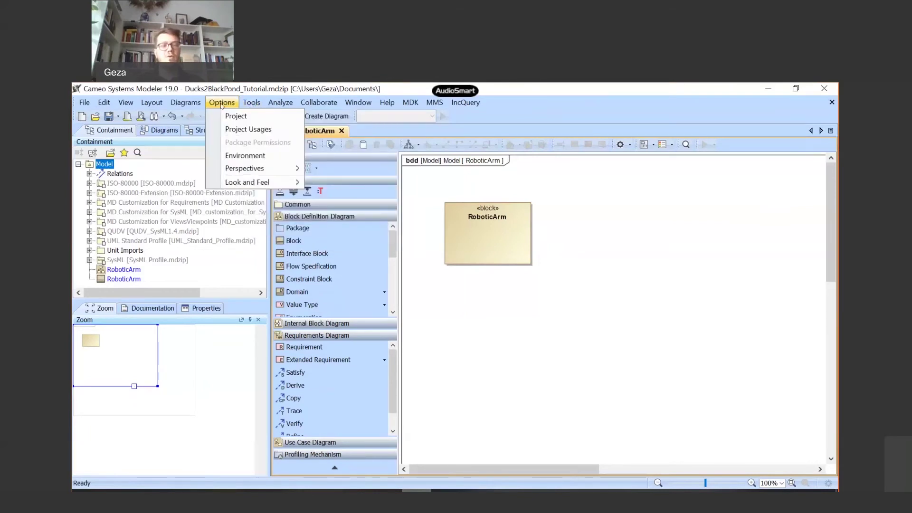
click(247, 130)
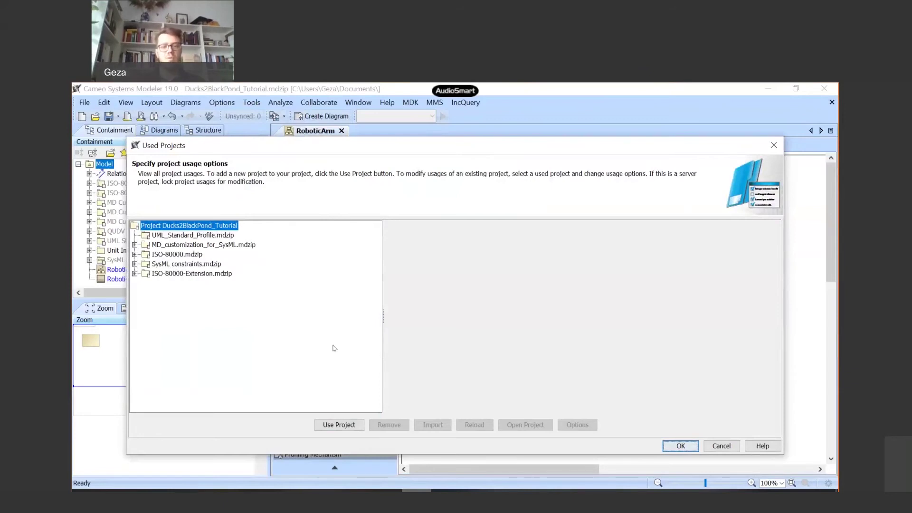
- Add Arrowhead Profile.mdzip from <install.root>\profiles as a used project, then select RoboticArm
click(339, 425)
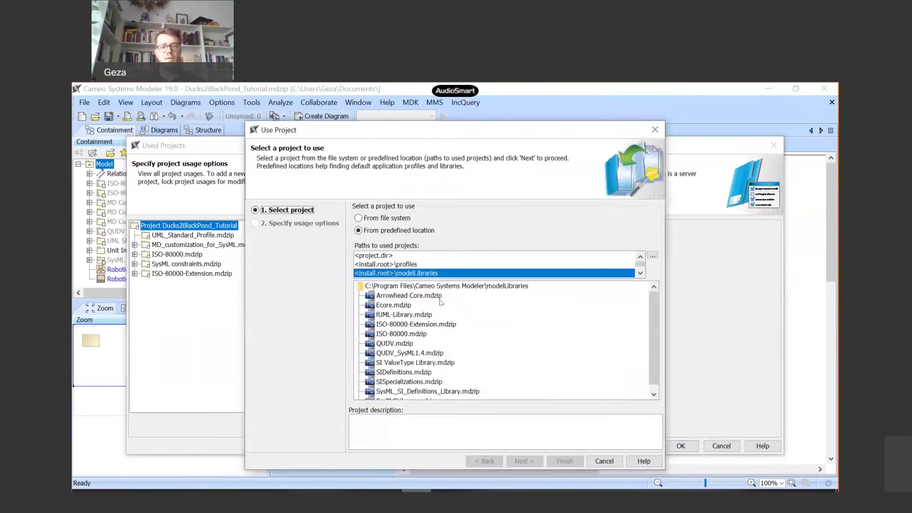
click(396, 264)
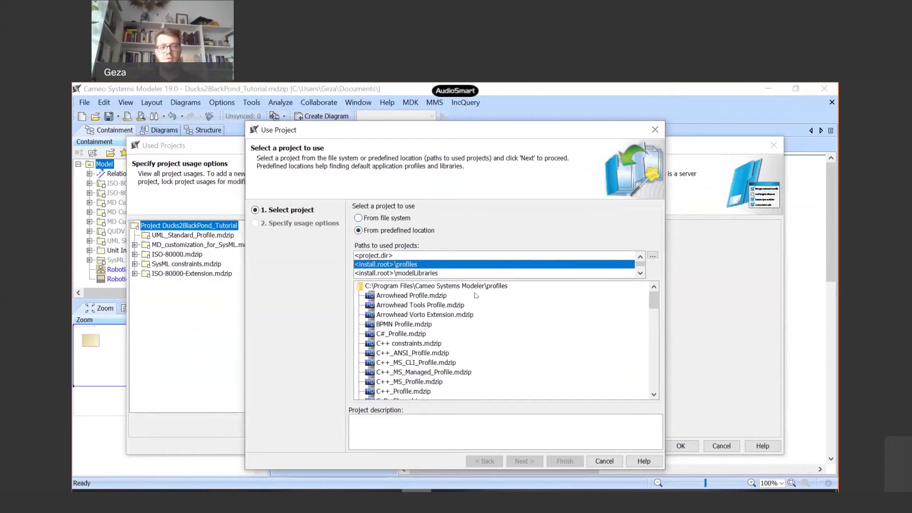
click(422, 296)
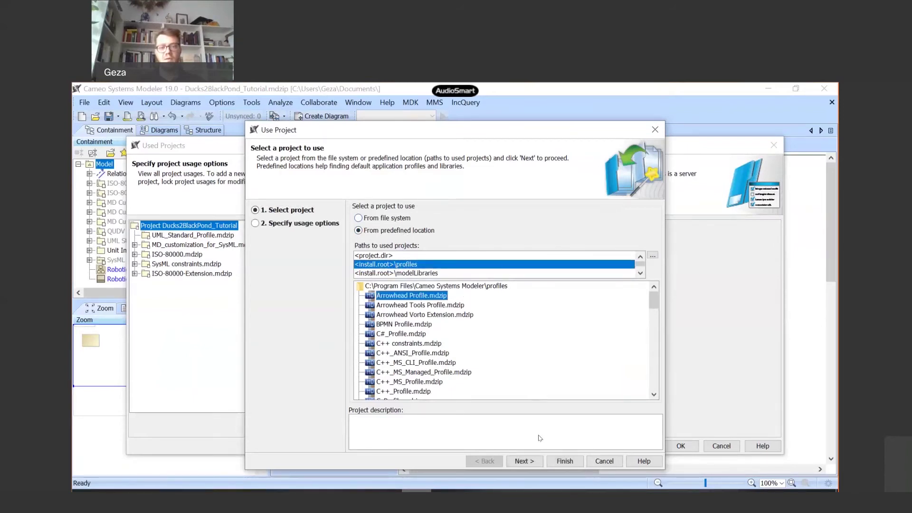
click(560, 459)
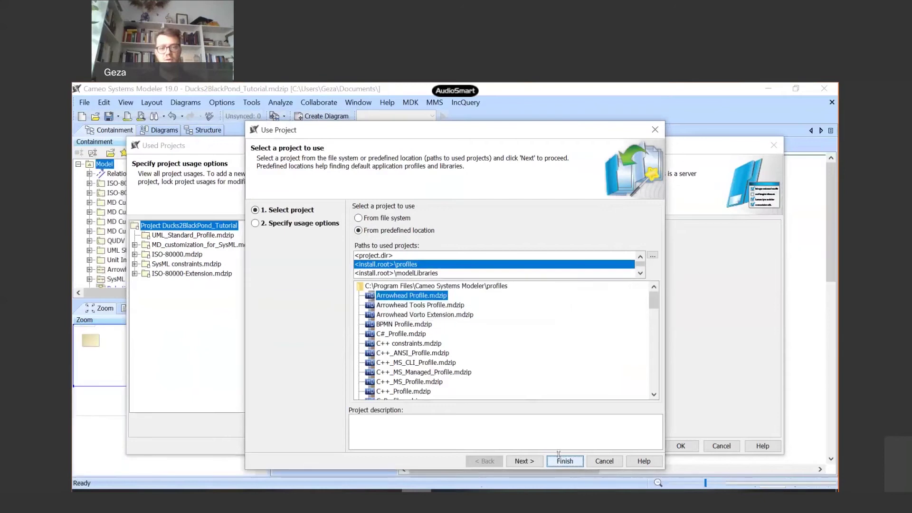
click(693, 451)
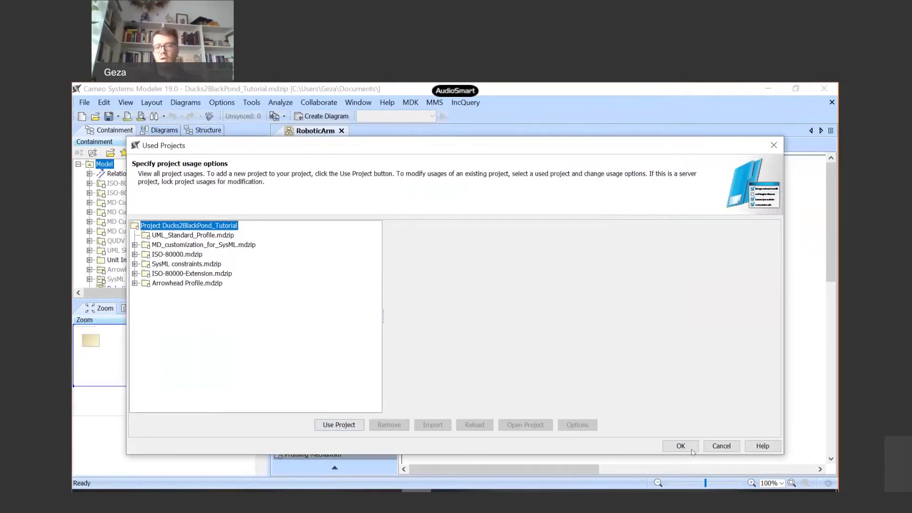
click(671, 449)
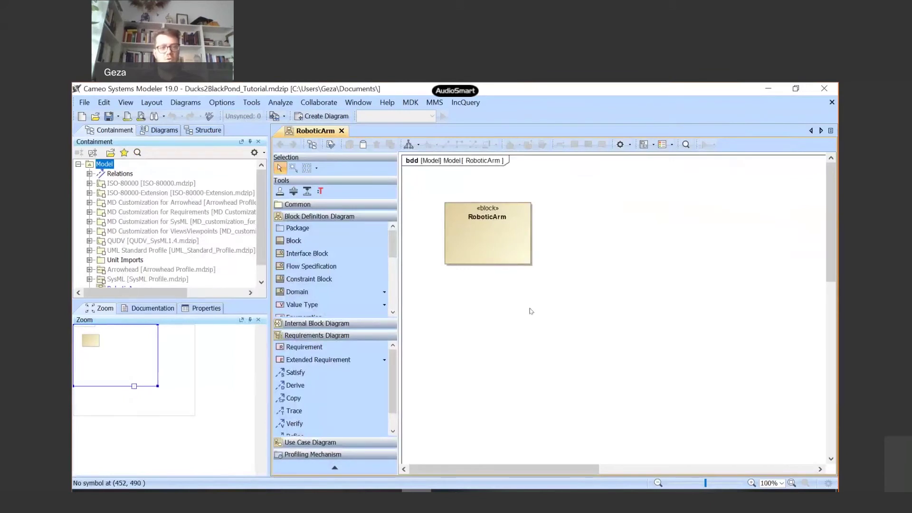
click(494, 238)
- Remove the Block stereotype from RoboticArm in its specification
double_click(494, 238)
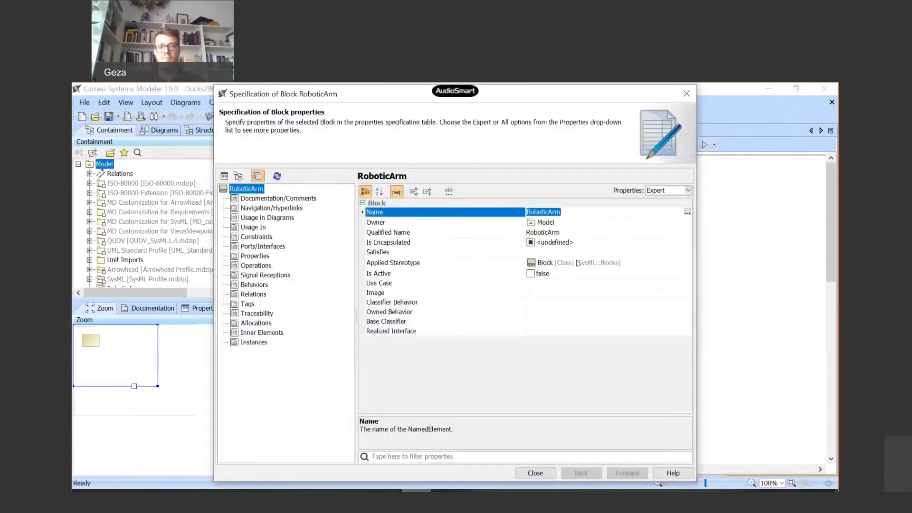
click(670, 264)
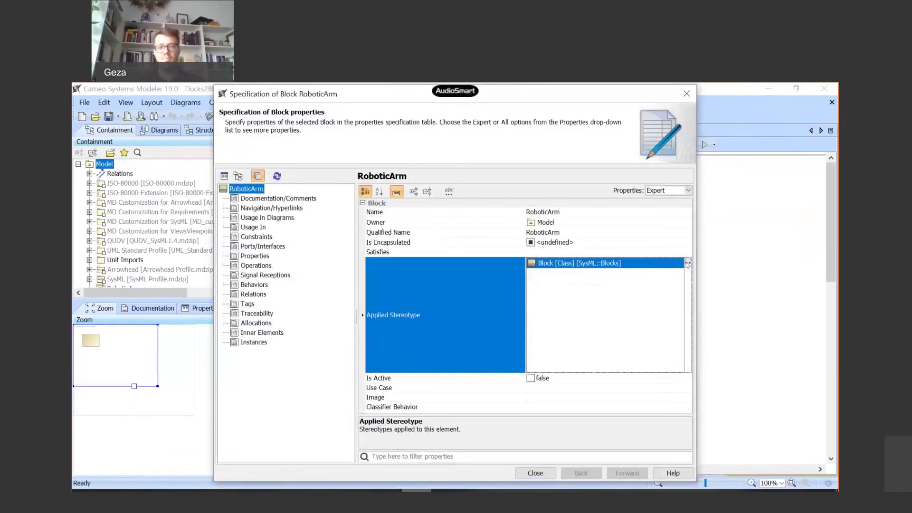
click(687, 263)
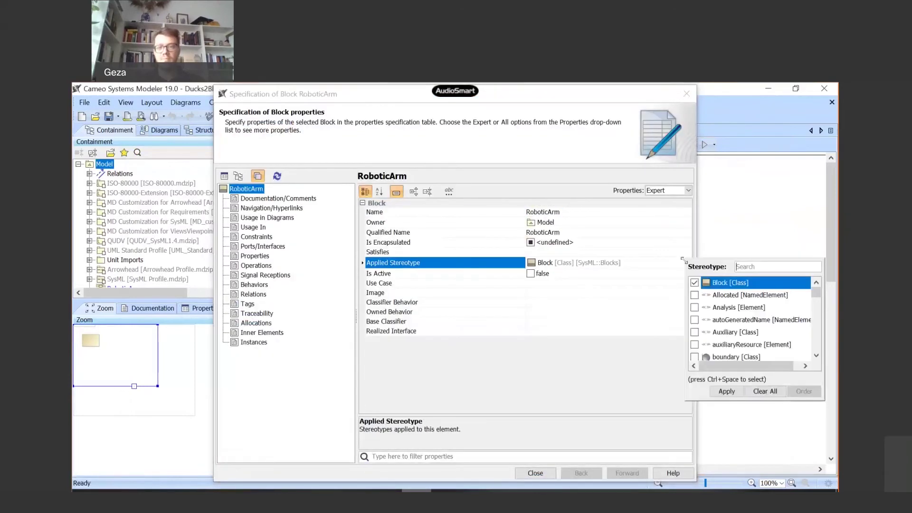
click(695, 282)
click(726, 392)
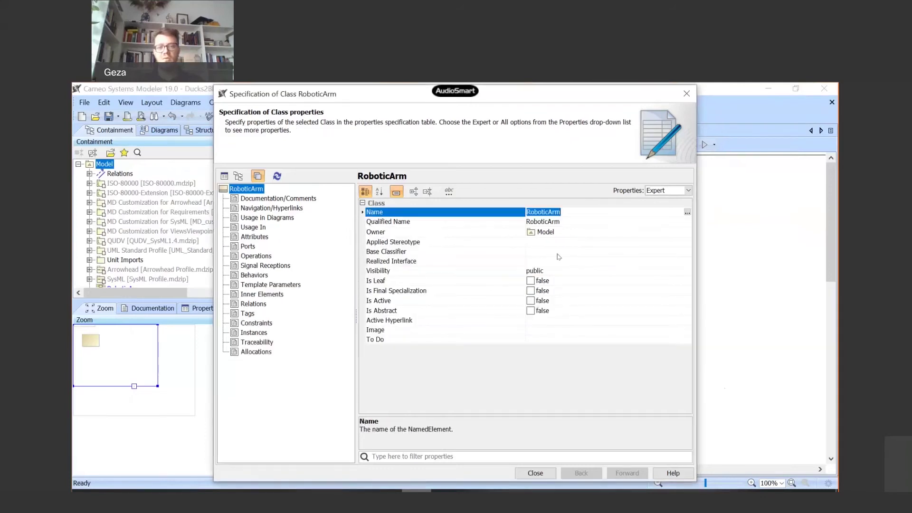
- Apply the SysD stereotype to RoboticArm, found by searching 'Sy'
click(574, 243)
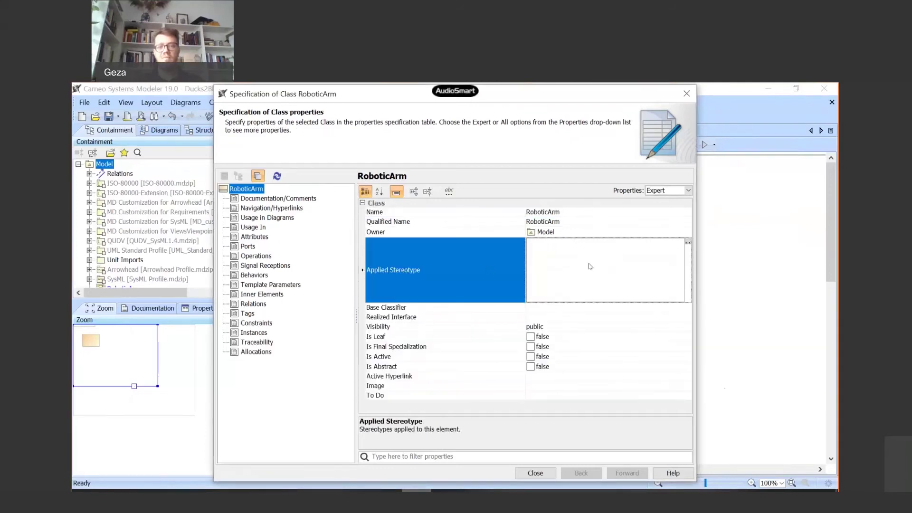
click(688, 242)
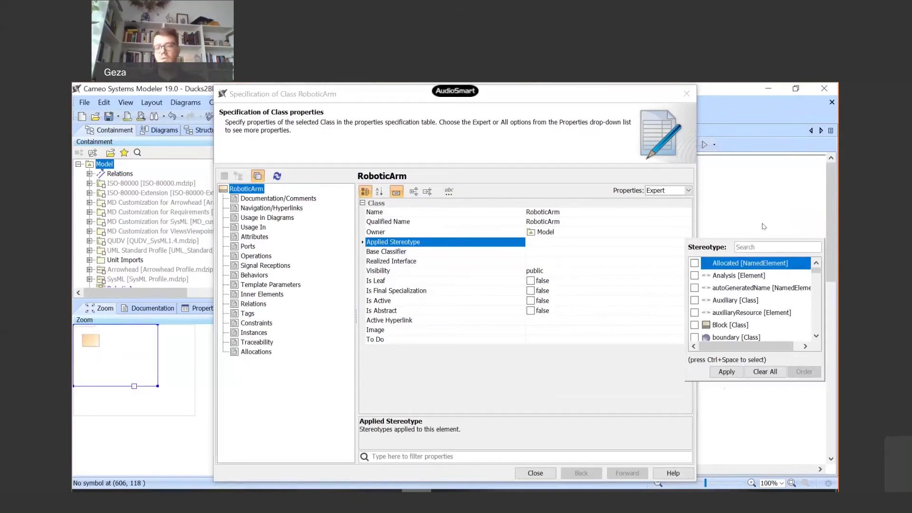
text(S)
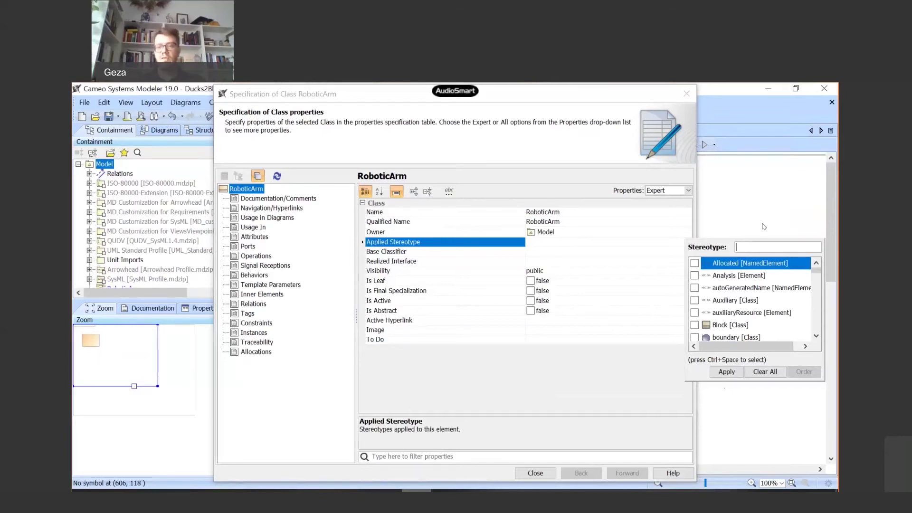
text(y)
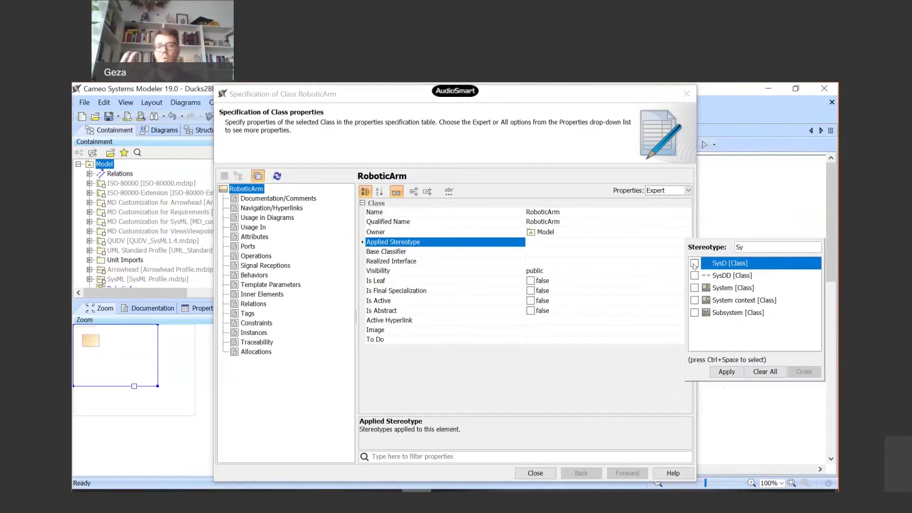
click(694, 264)
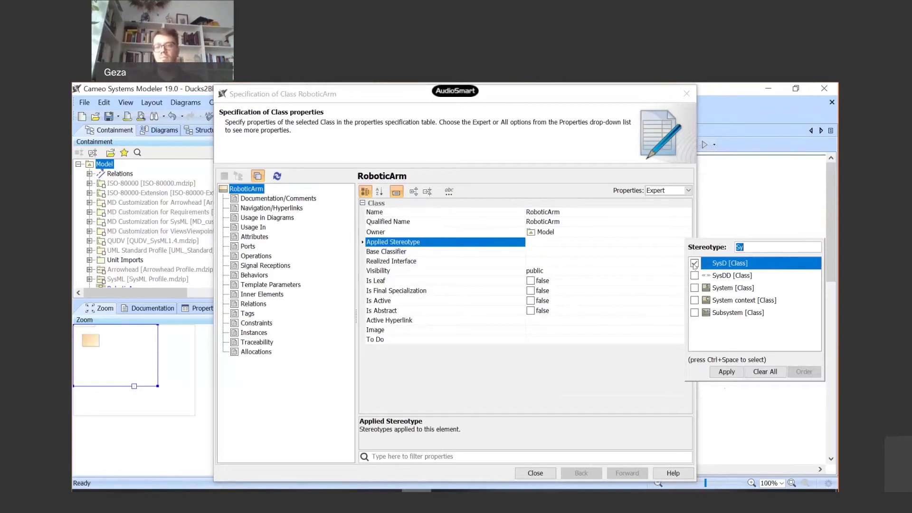
click(727, 373)
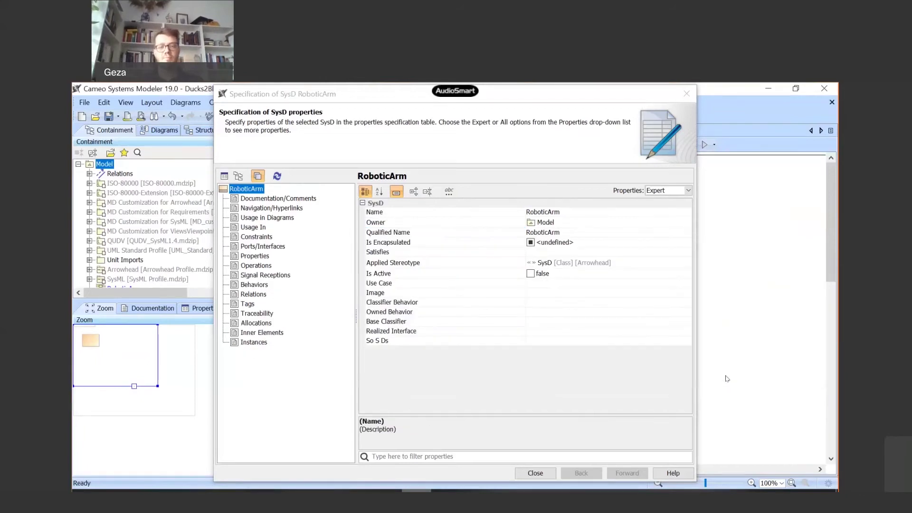
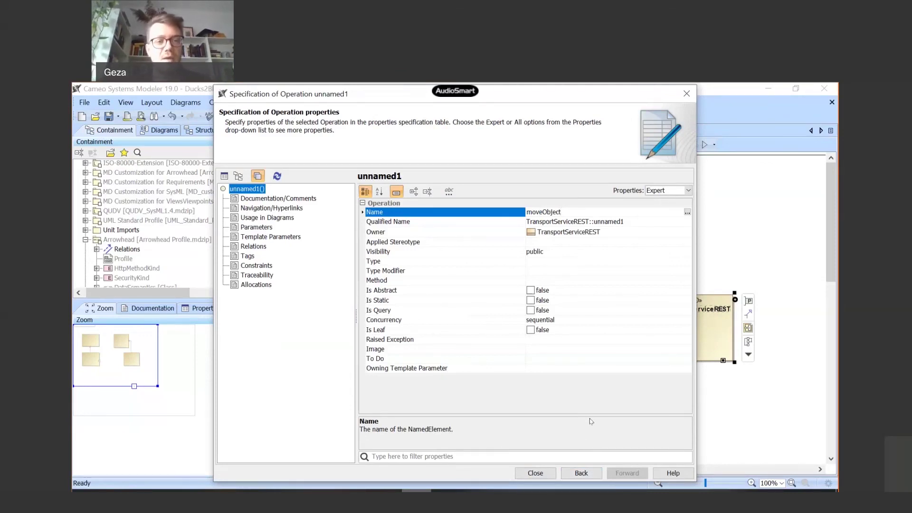
- Add a new parameter to moveObject and name it targetPos
click(265, 229)
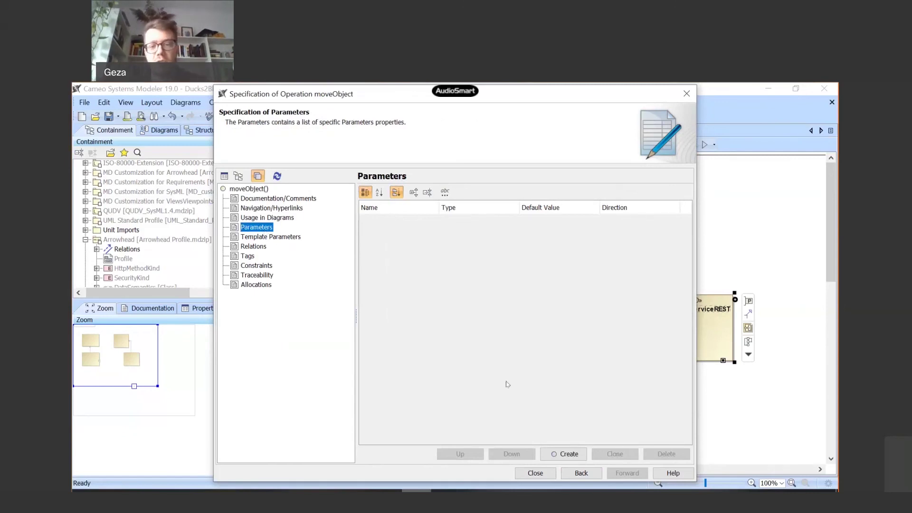
click(563, 454)
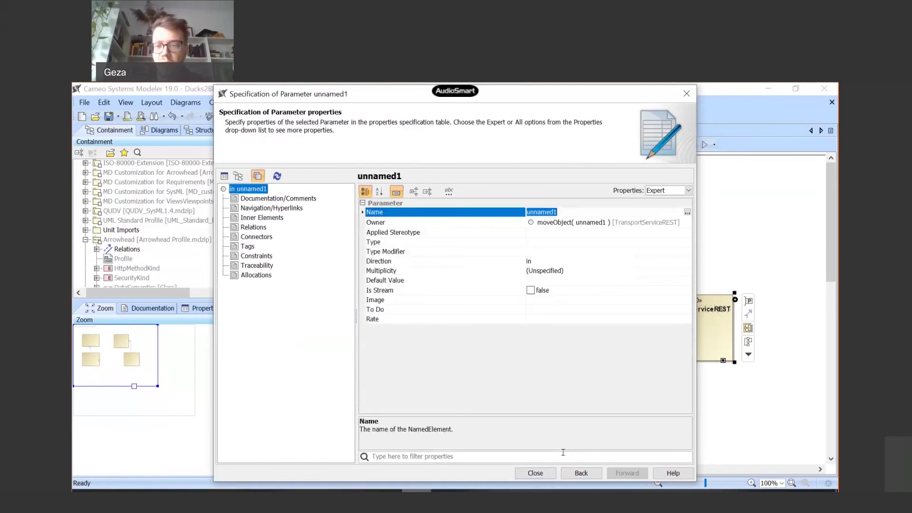
text(target)
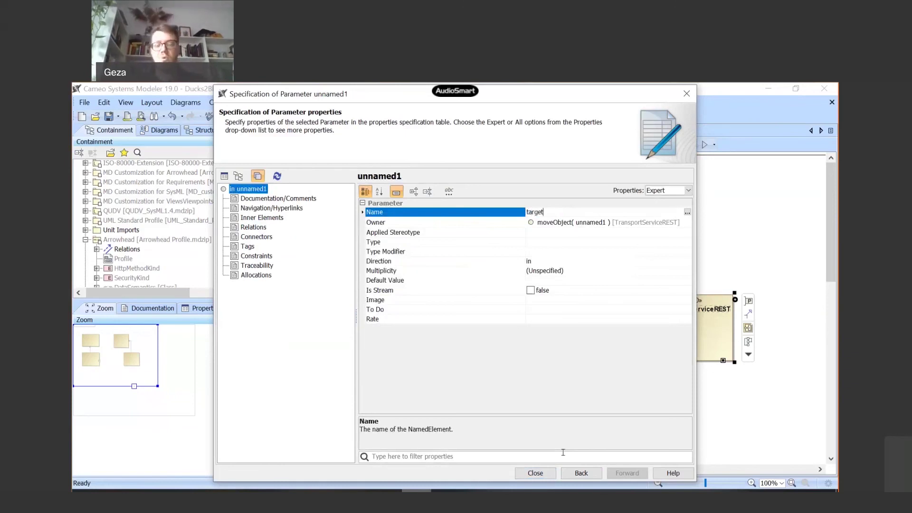
text(Pos)
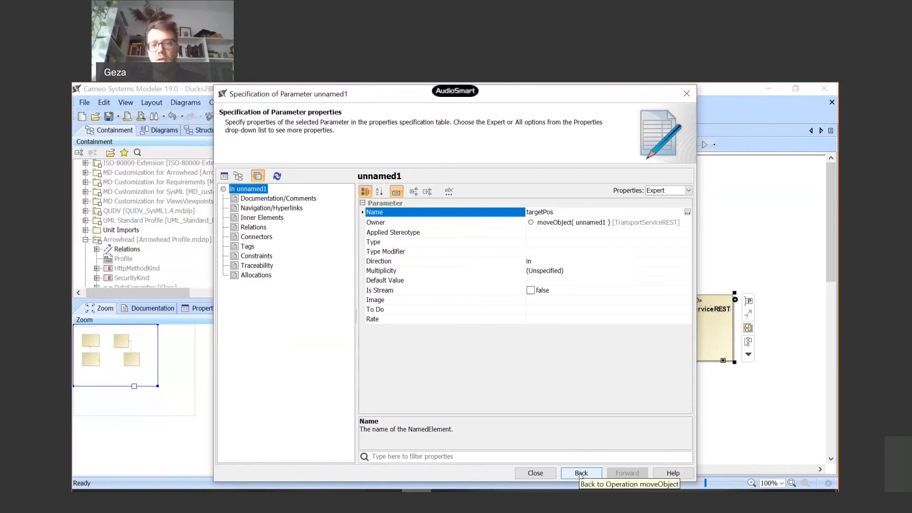
- Add a second moveObject parameter named success, typed Boolean, with direction return
click(581, 474)
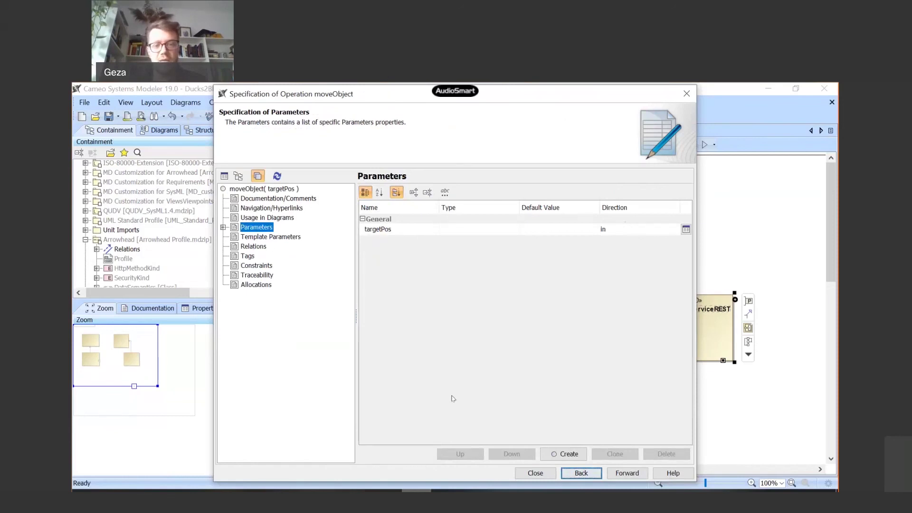
click(573, 455)
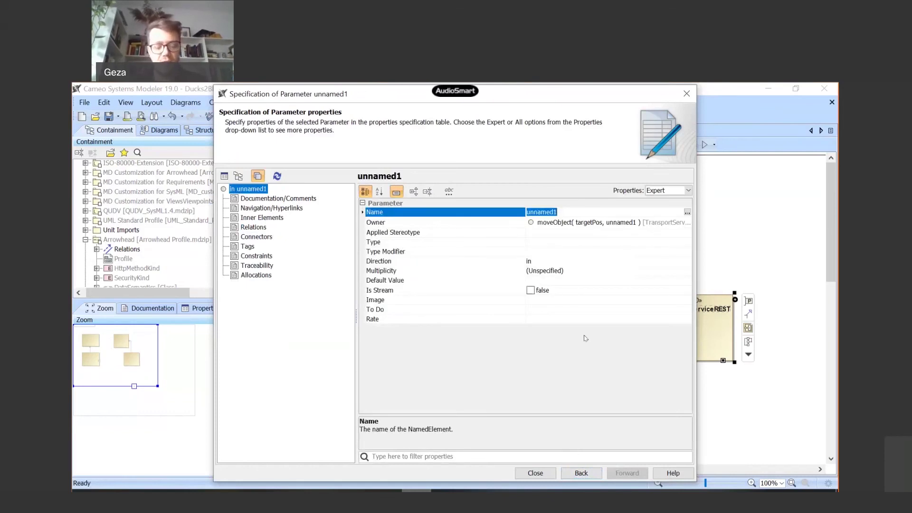
text(succe)
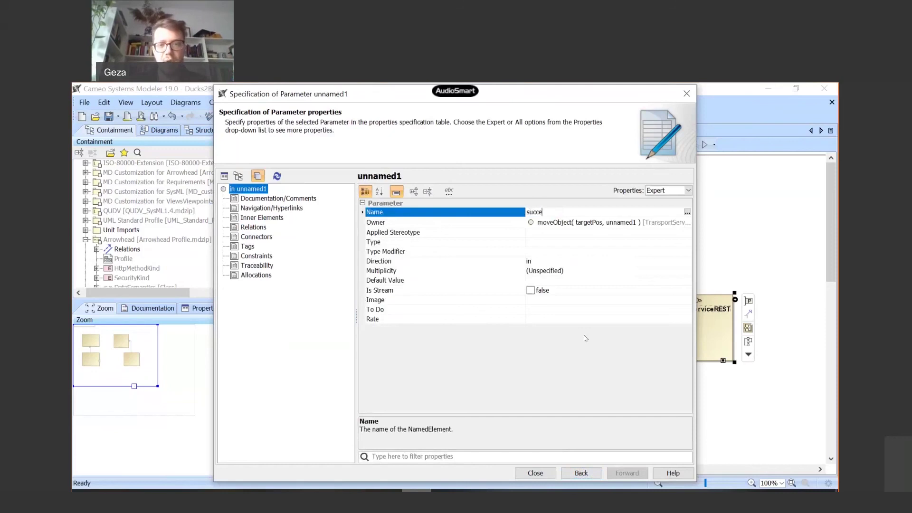
text(ss)
click(584, 242)
text(Boole)
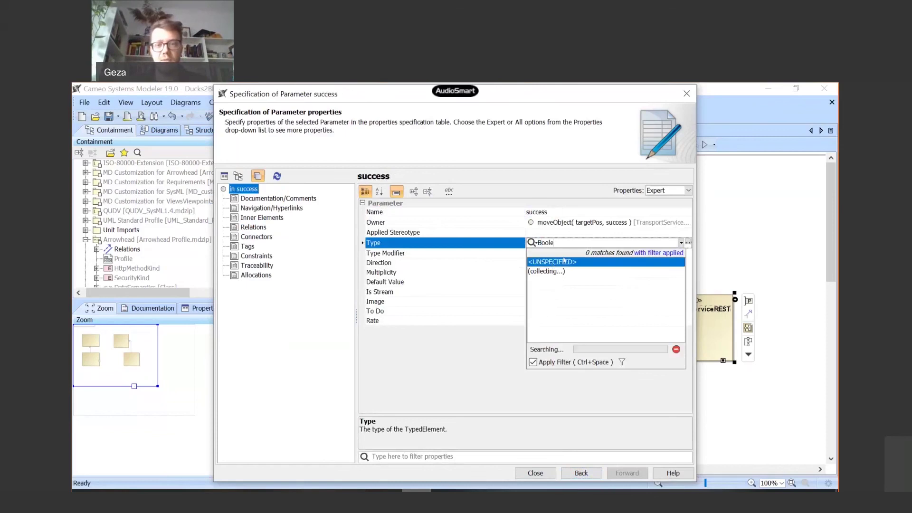
click(555, 282)
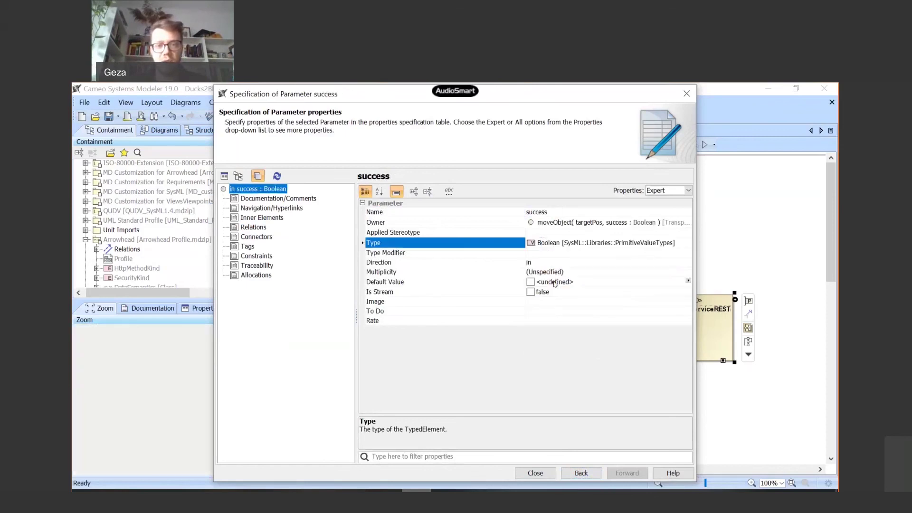
click(567, 264)
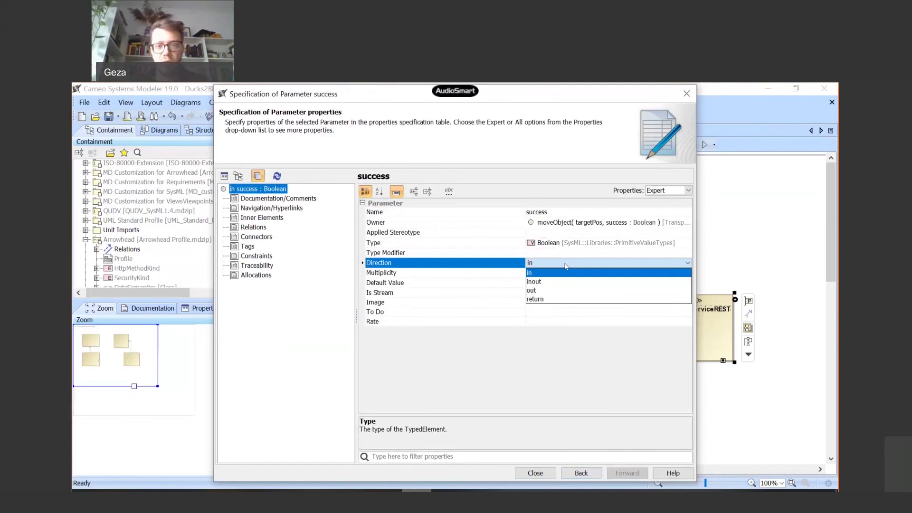
click(560, 298)
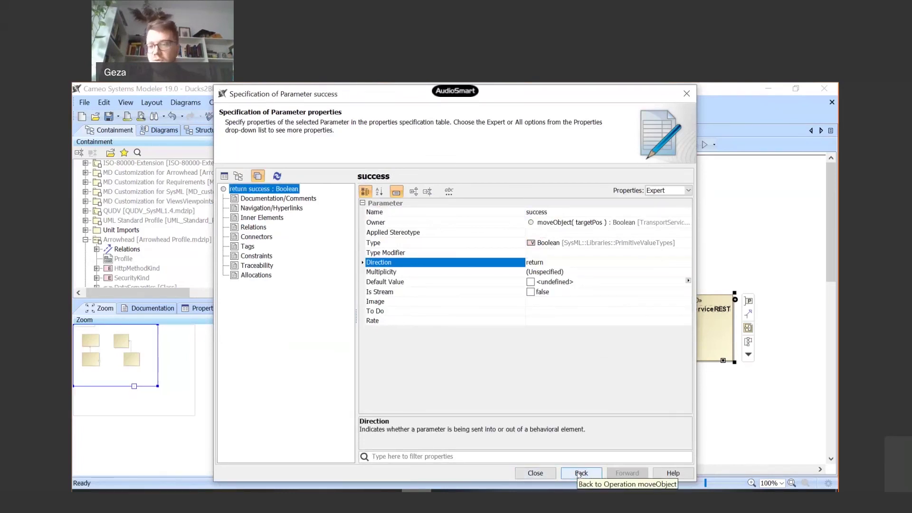
- Navigate back through the specification and close it to return to the RoboticArm diagram
click(579, 473)
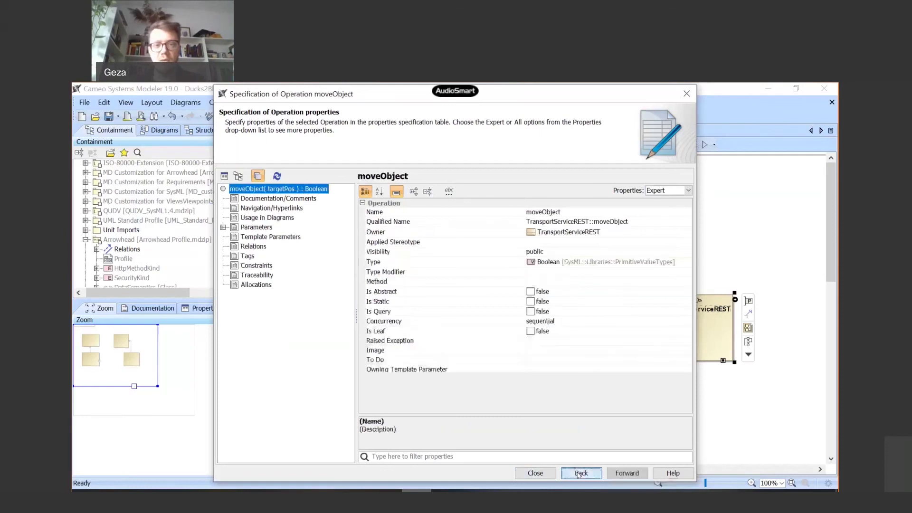
click(579, 473)
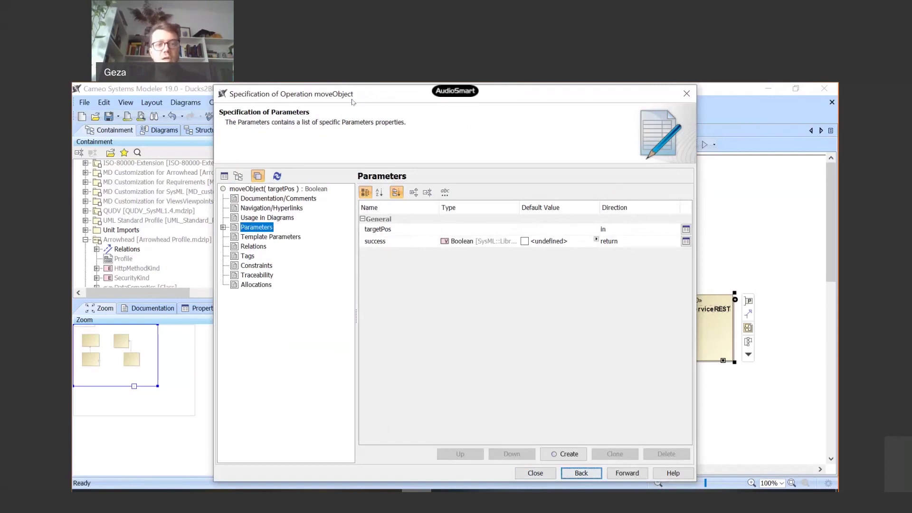
click(581, 473)
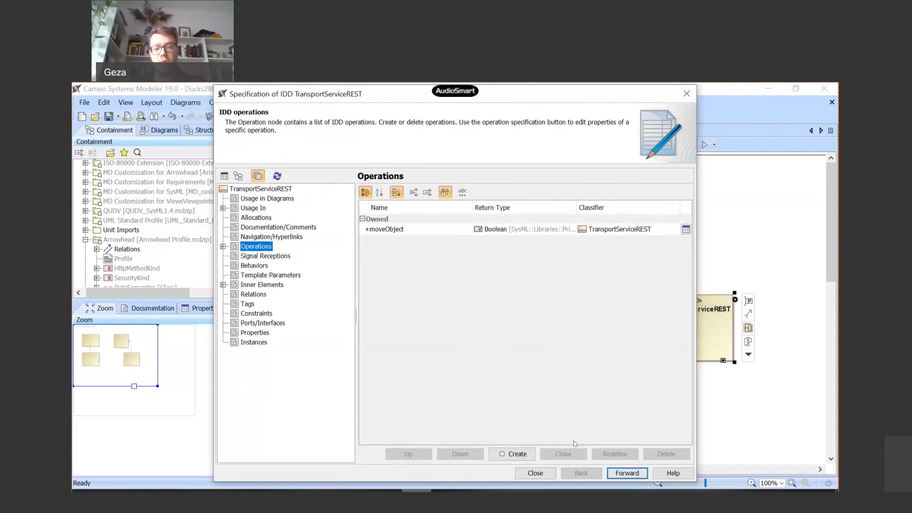
click(535, 472)
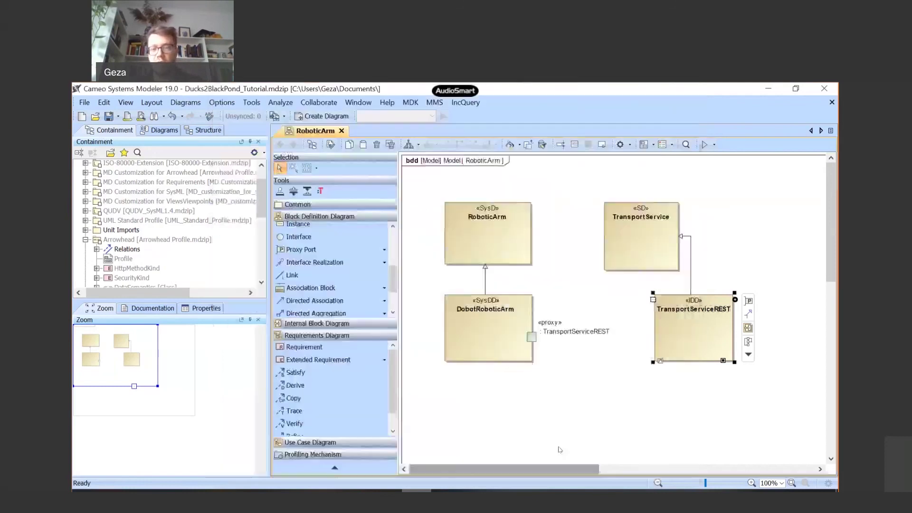
- Set Suppress Operations to false on the TransportServiceREST block so moveObject(targetPos) : Boolean shows
key(alt+Return)
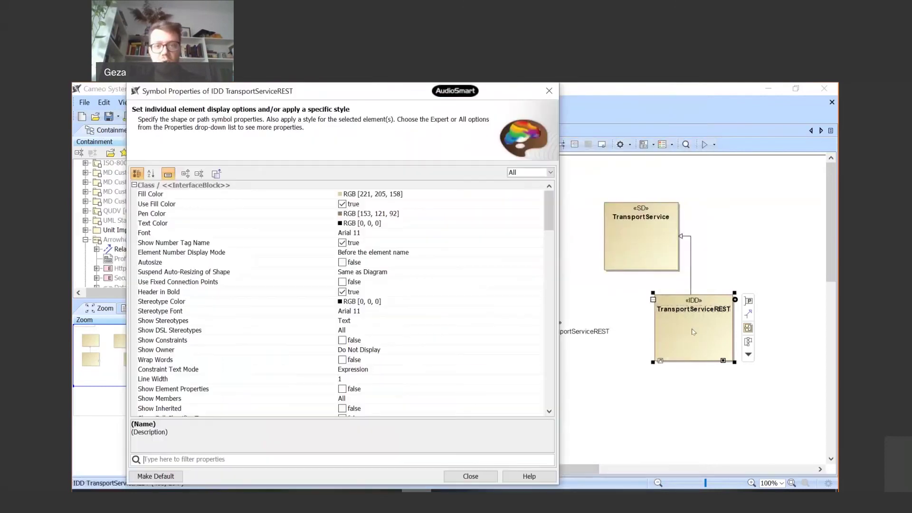
scroll(456, 291, down, 5)
scroll(456, 291, down, 9)
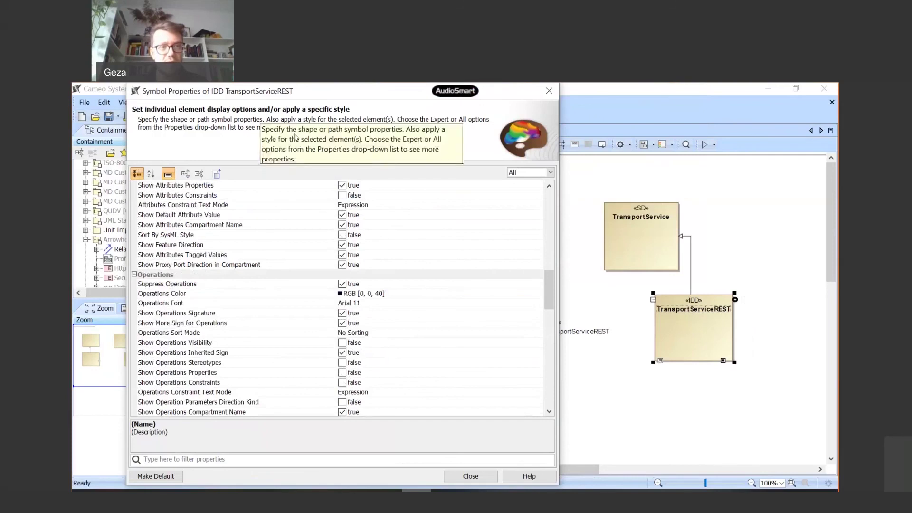
click(342, 285)
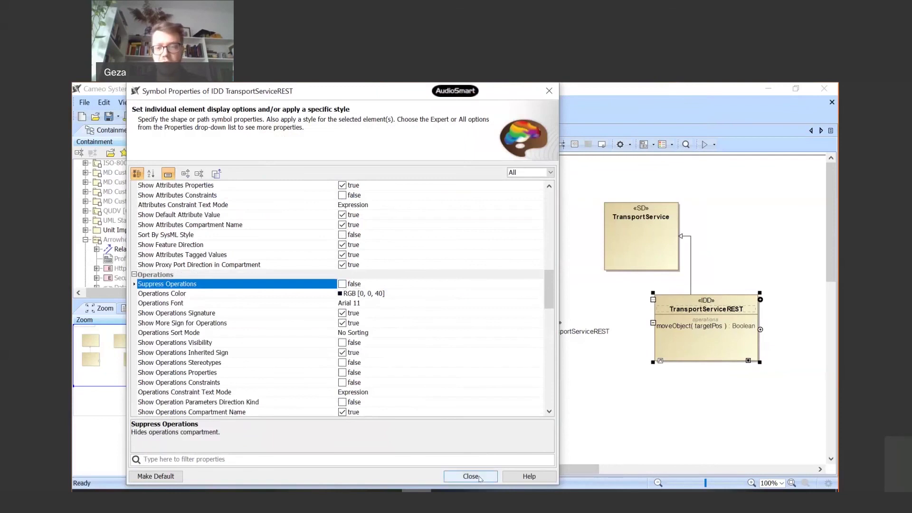
click(480, 477)
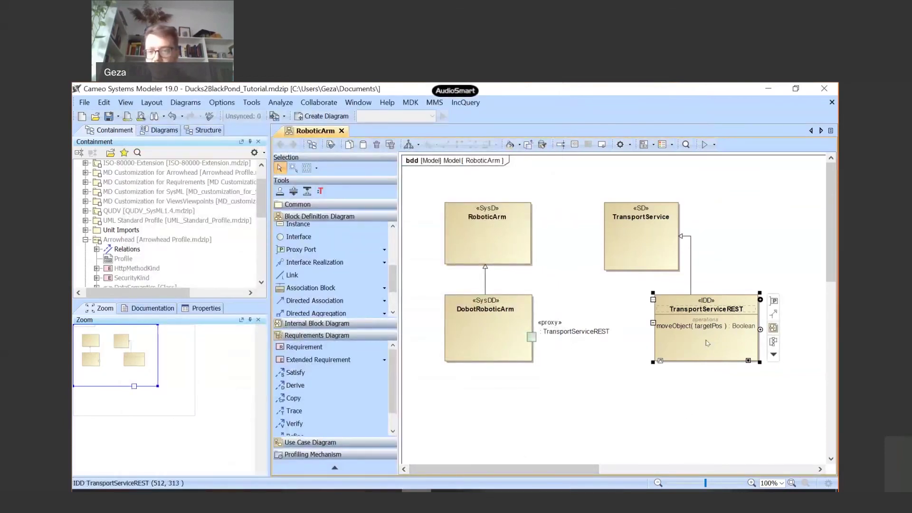
right_click(690, 346)
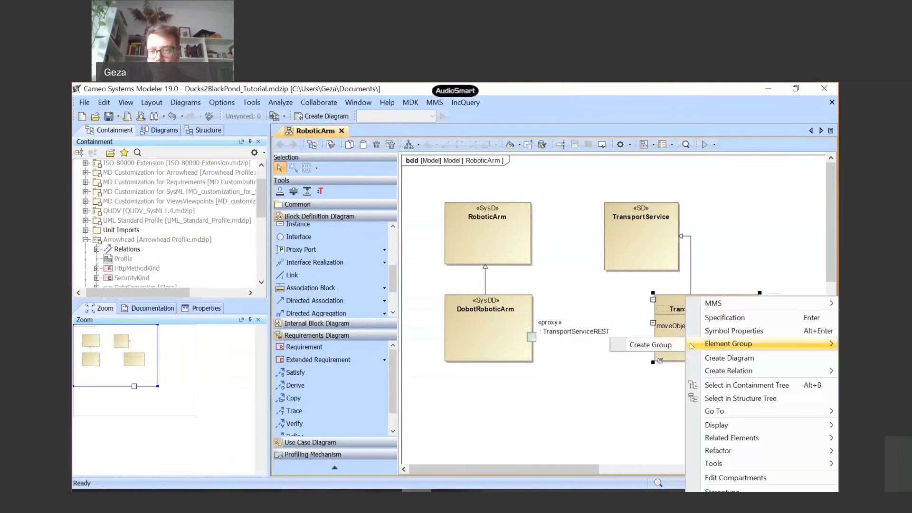
mouse_move(731, 438)
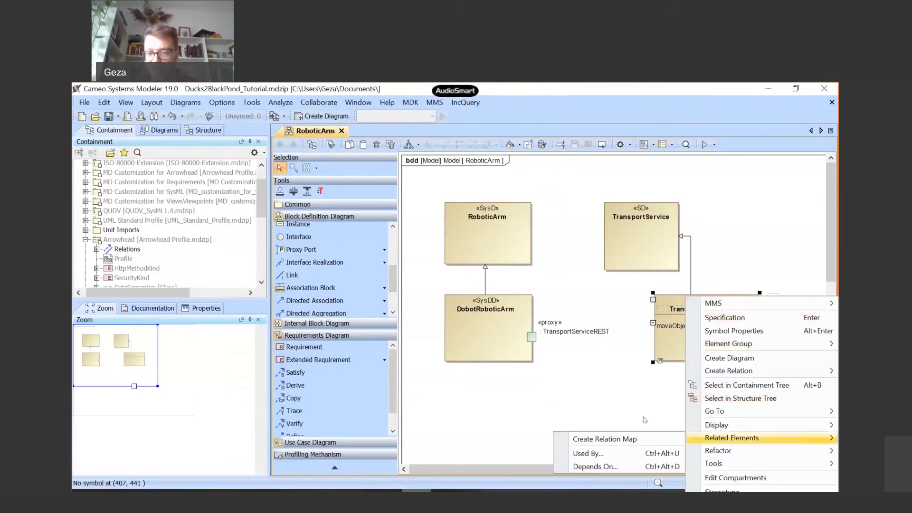
click(645, 419)
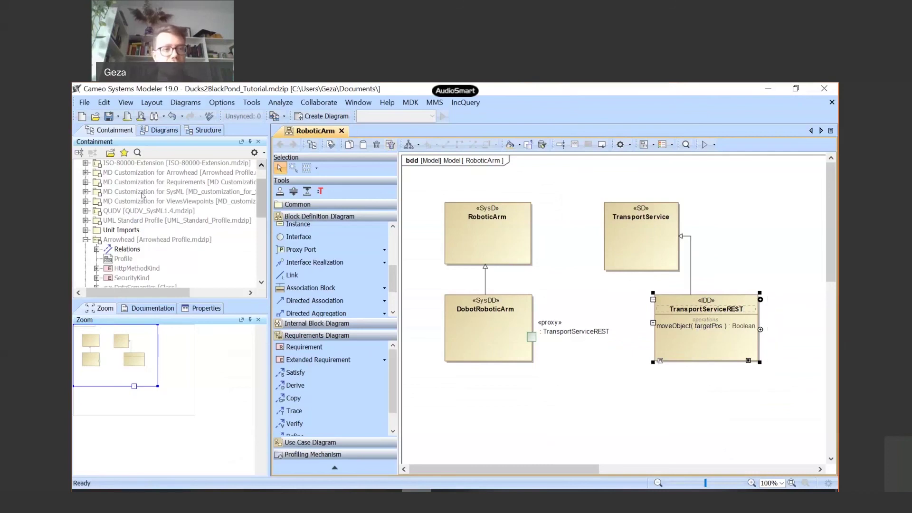
scroll(121, 180, up, 1)
click(101, 164)
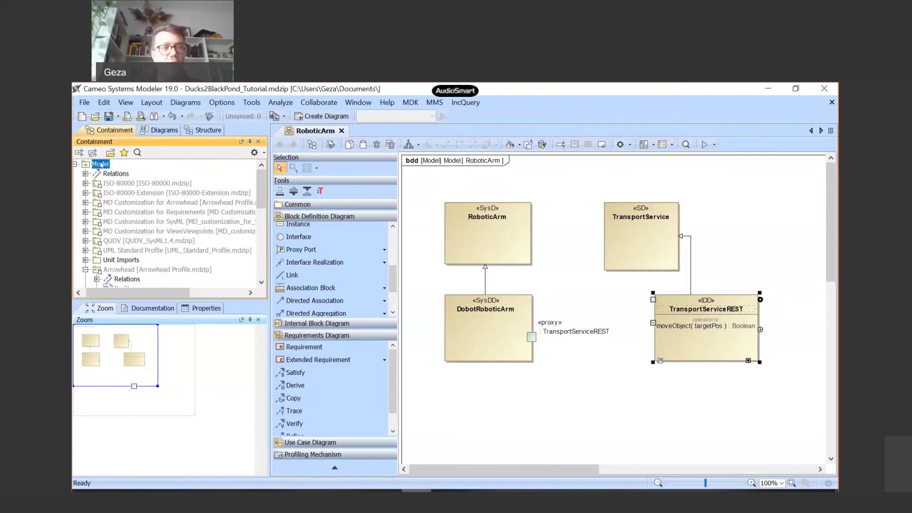
- Create a SysML Block Definition Diagram under the Model root from its context menu
right_click(100, 164)
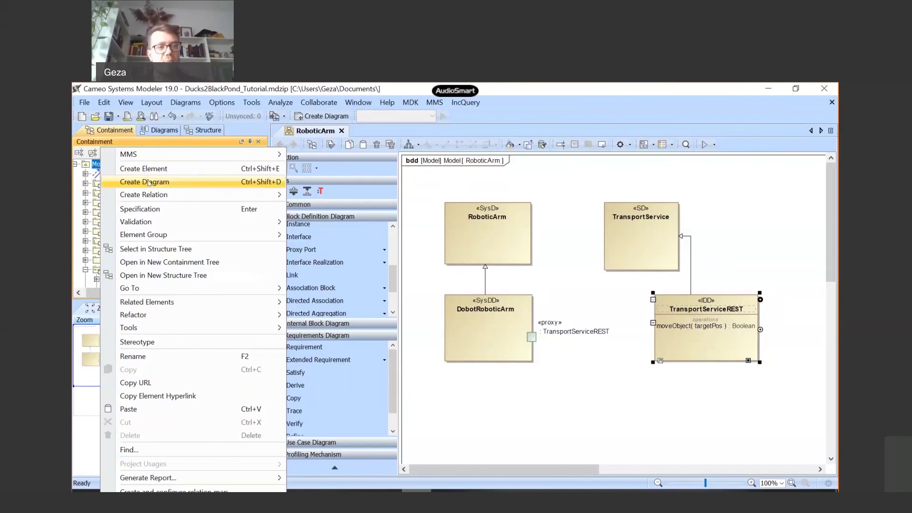
click(148, 182)
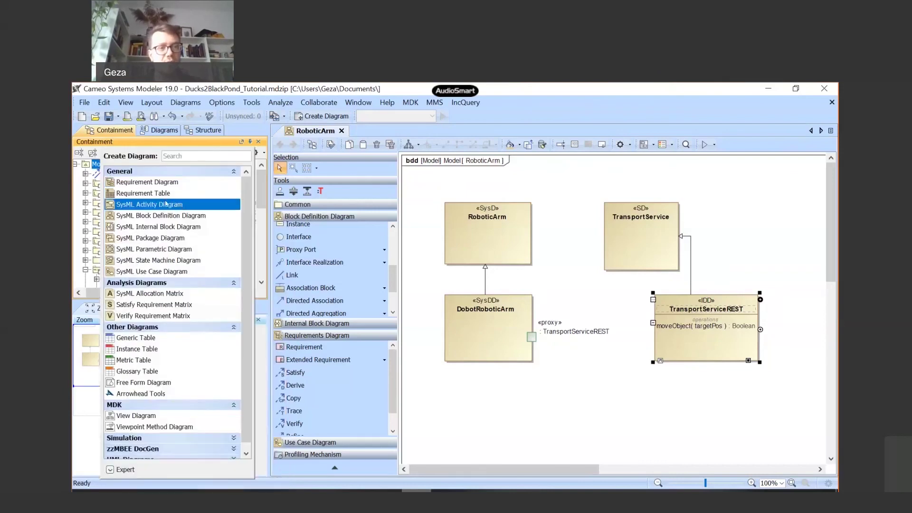
click(156, 216)
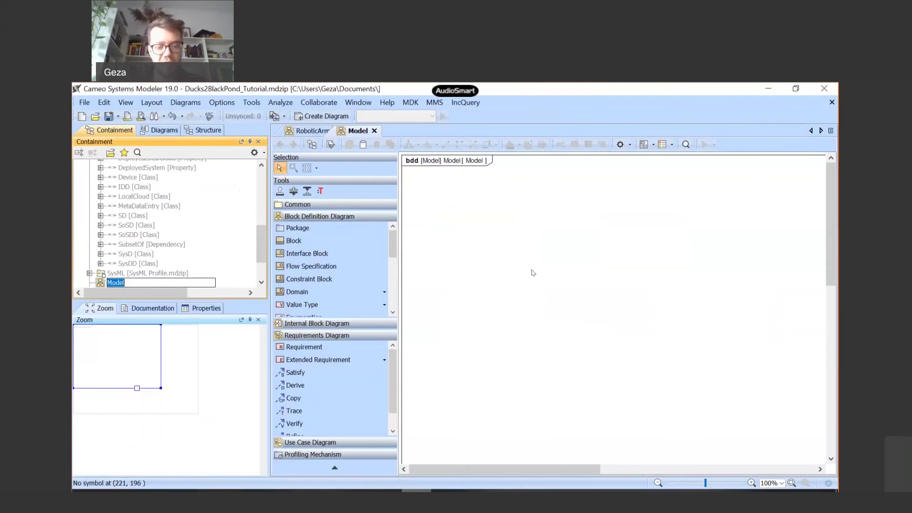
- Name the diagram BlackPondLocalCloud and draw a block named BPLC on it
text(Black)
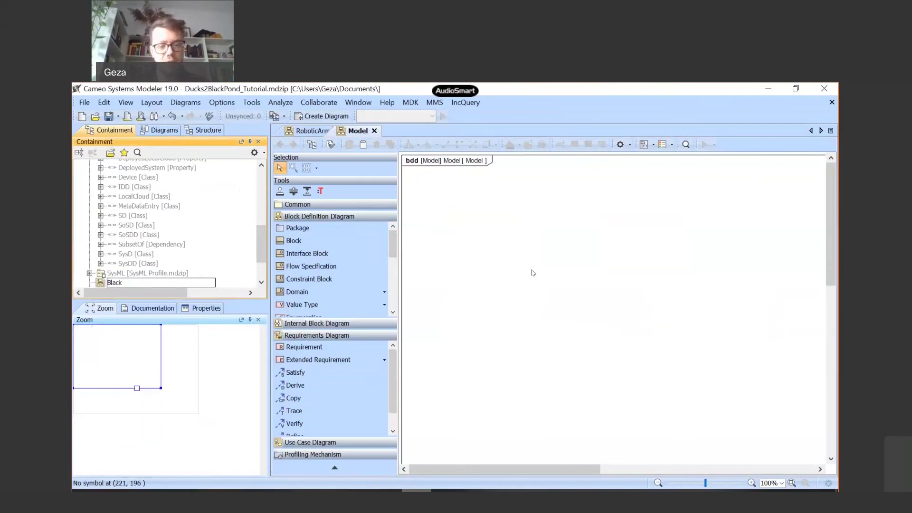
text(PondLocalC)
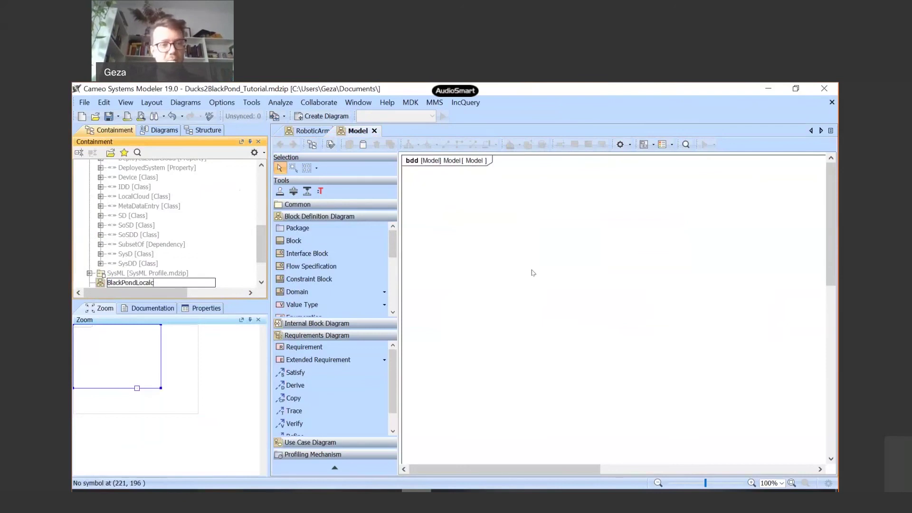
text(loud)
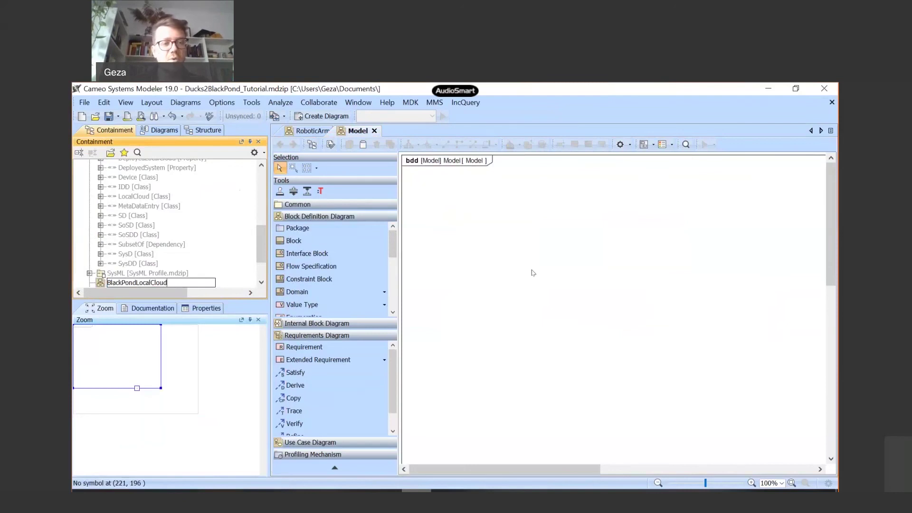
key(Return)
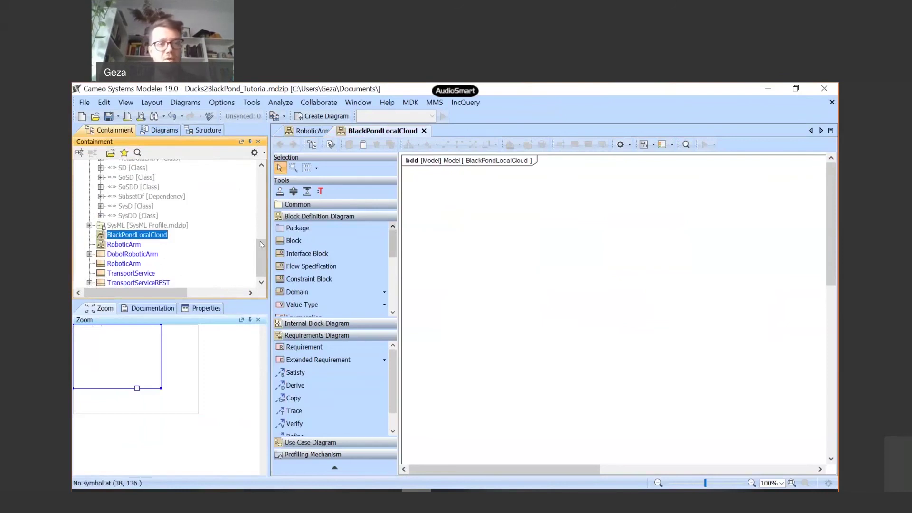
click(291, 242)
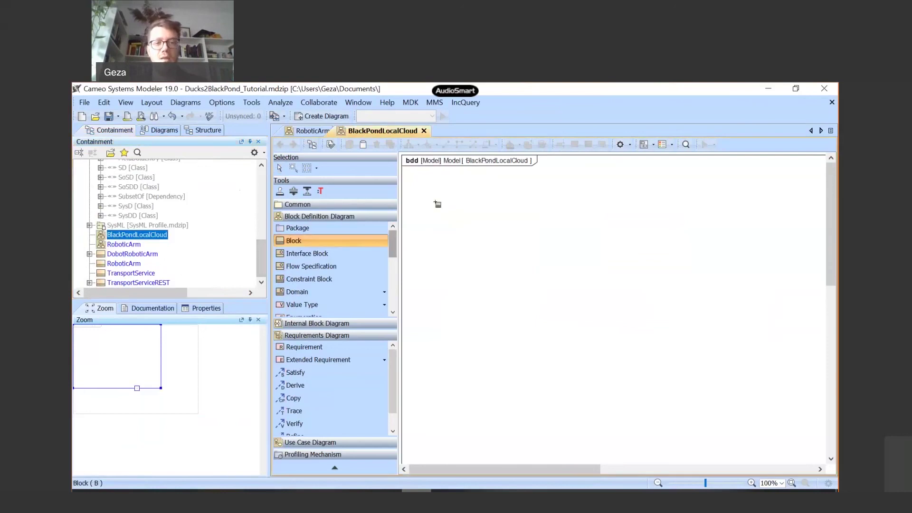
drag(459, 197, 552, 273)
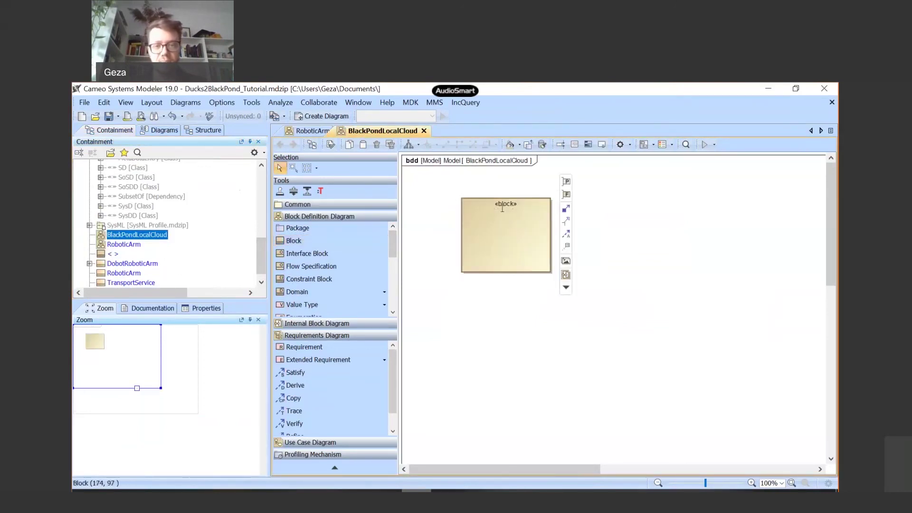
text(BPLC)
key(Return)
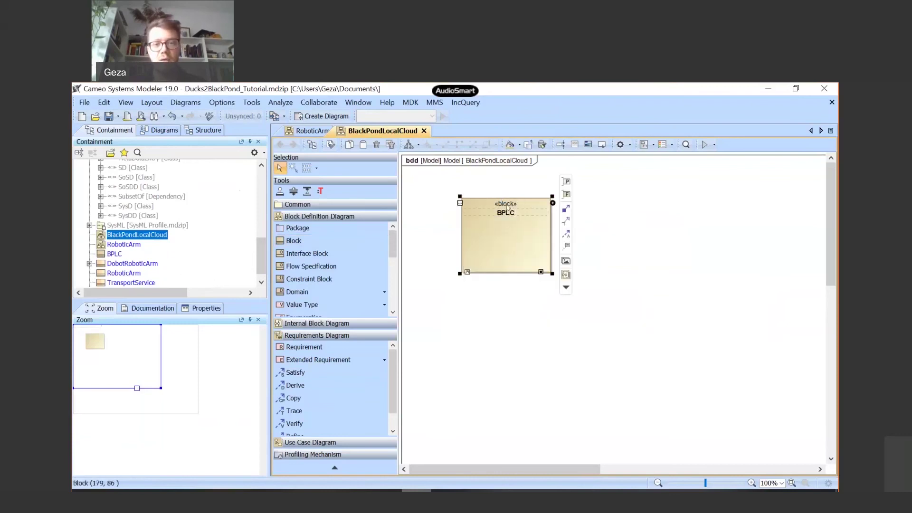
- In BPLC's specification, replace the Block stereotype with LocalCloud, then close it
double_click(507, 207)
click(617, 264)
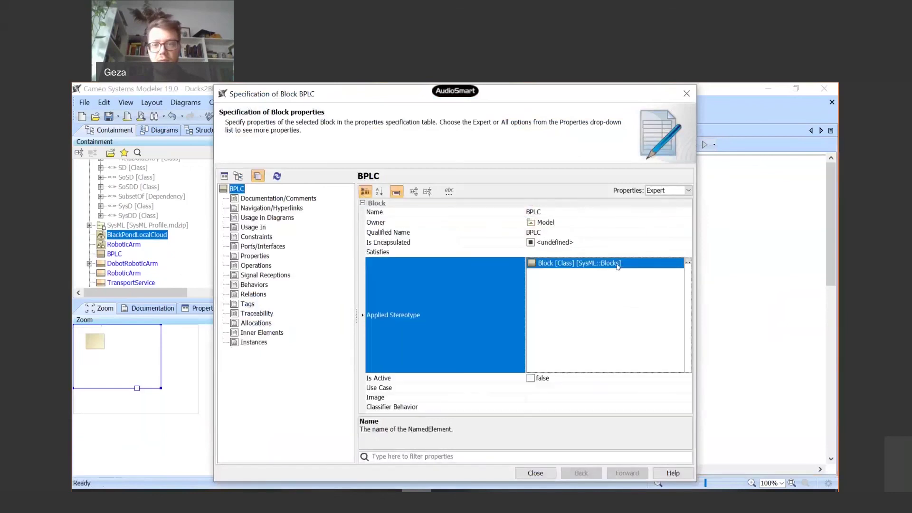
click(688, 263)
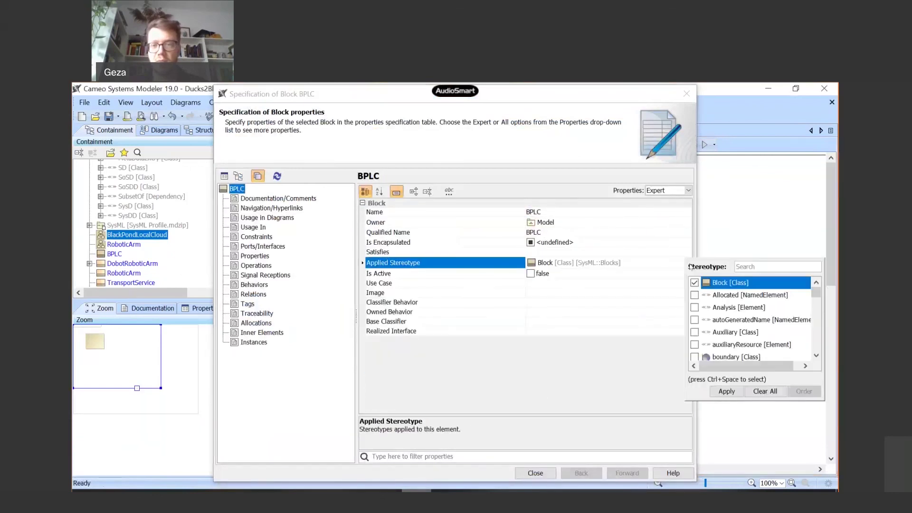
click(694, 282)
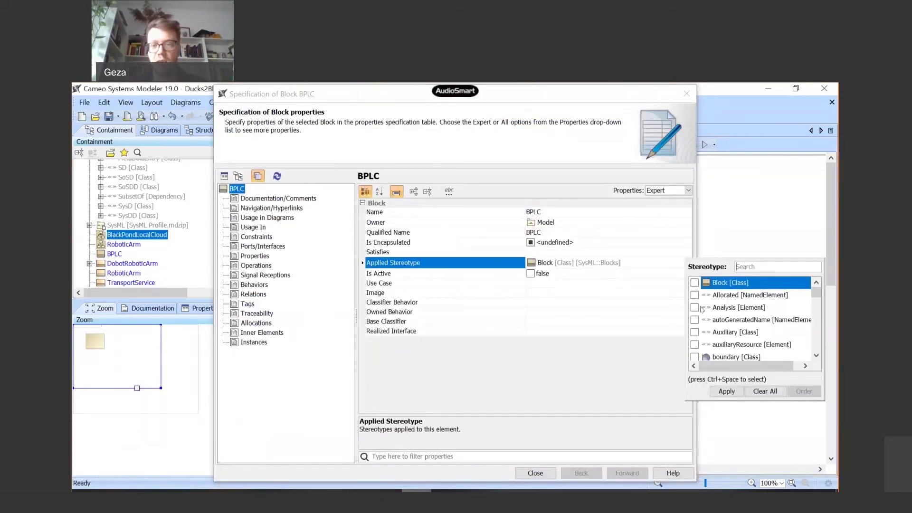
click(726, 390)
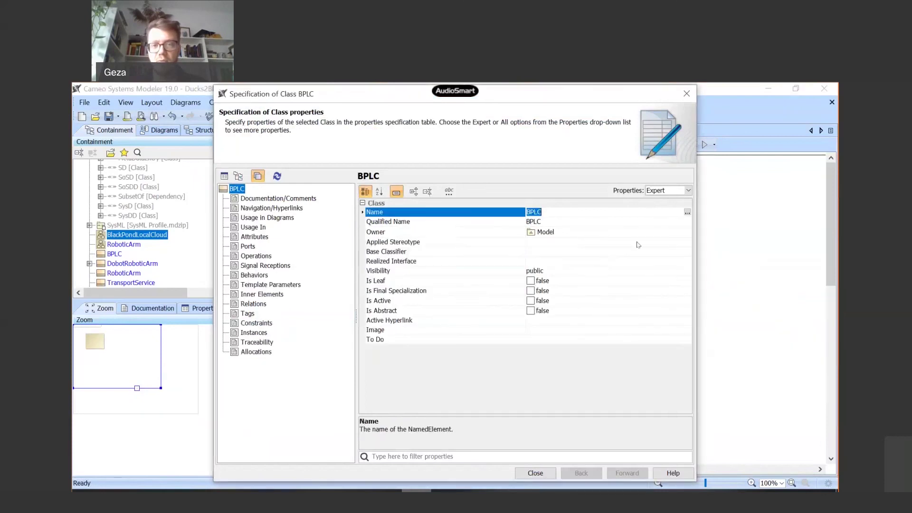
click(637, 243)
click(688, 243)
text(Local)
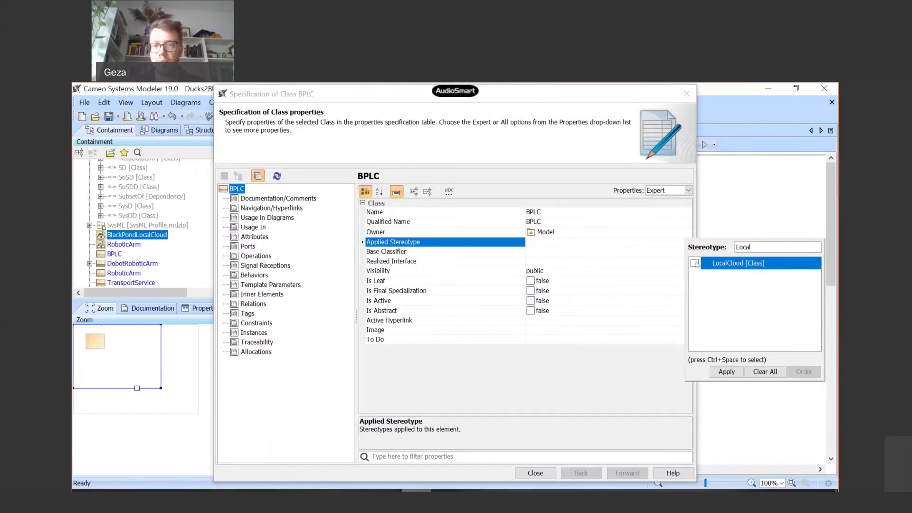
click(720, 374)
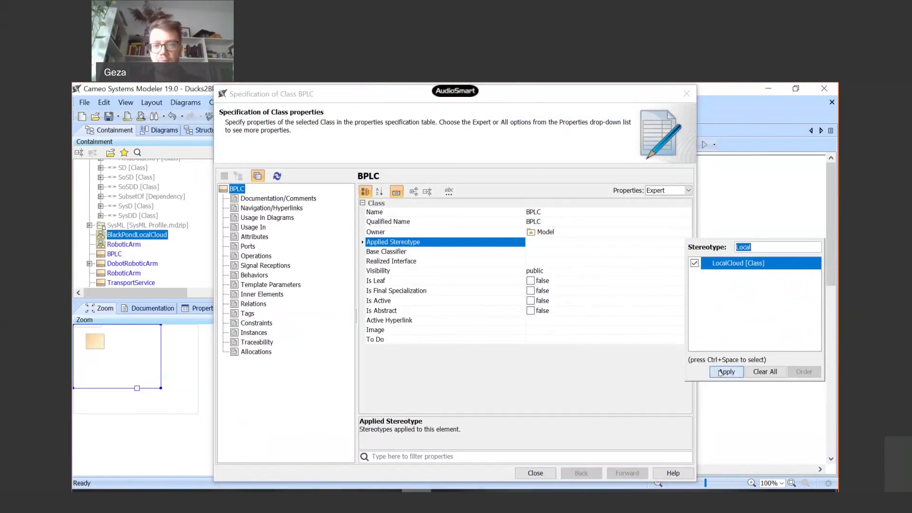
click(534, 473)
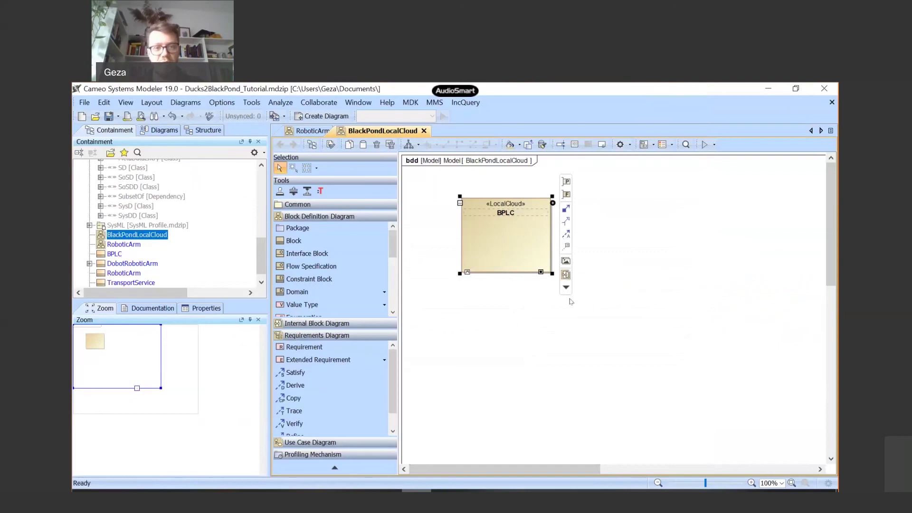
- Create and open an internal block diagram for BPLC from the block's smart manipulator
mouse_move(542, 238)
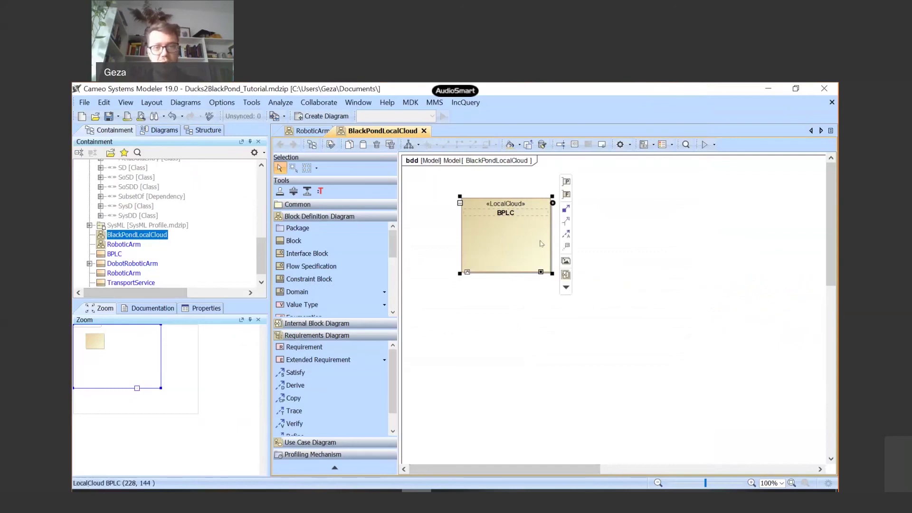
click(566, 274)
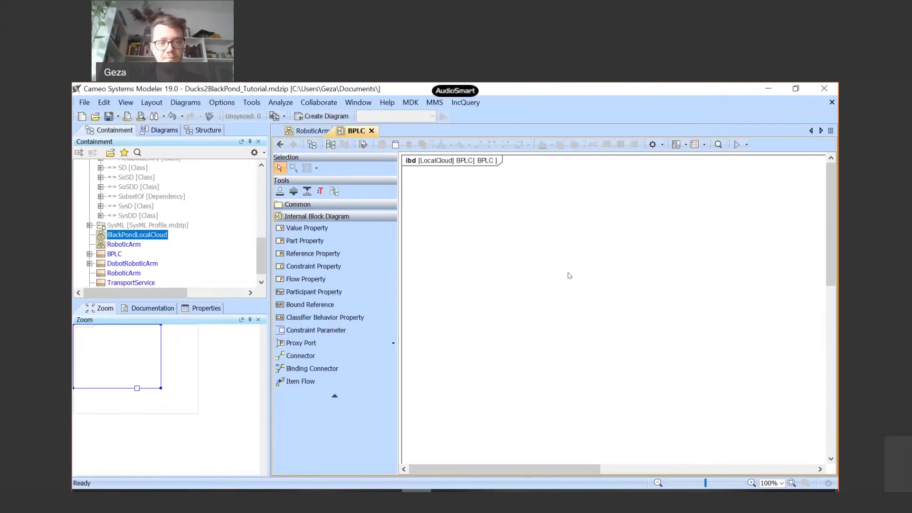
- Draw a Part Property shape on BPLC's internal block diagram
click(323, 243)
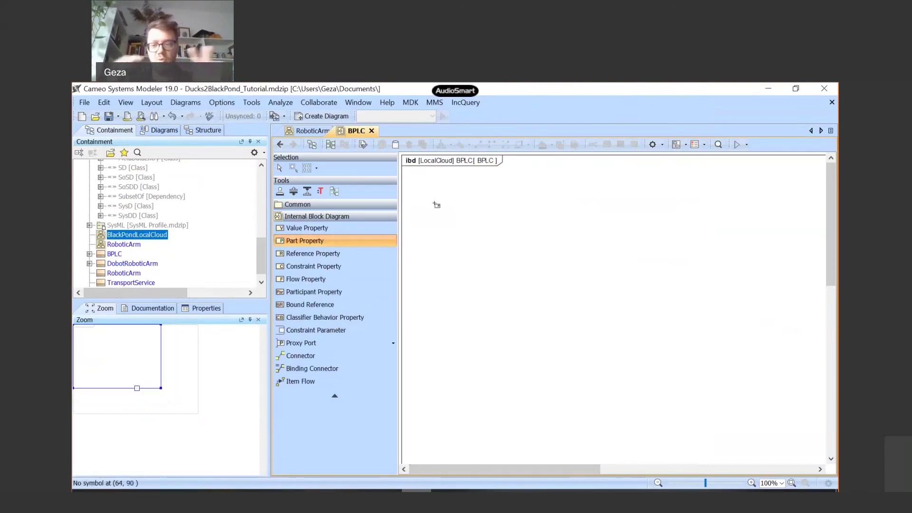
drag(437, 205, 526, 260)
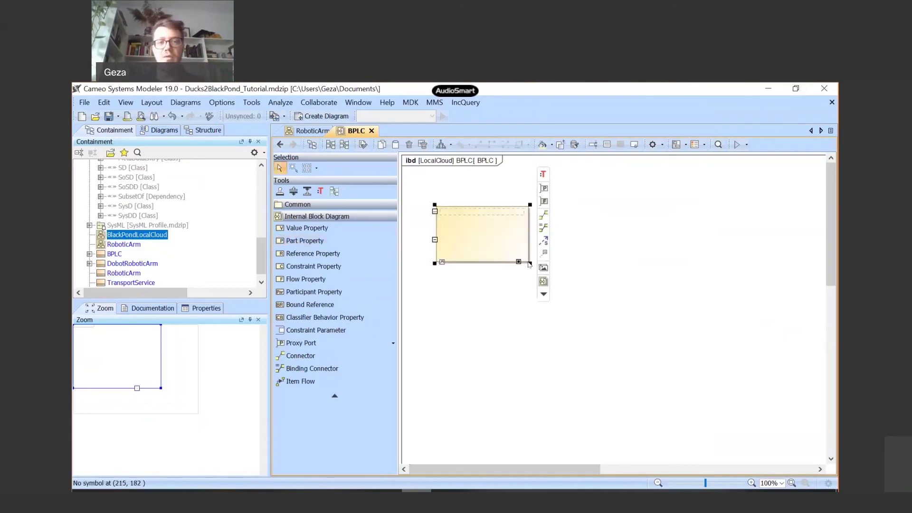
- In the part's specification, remove PartProperty and apply the DeployedSystem stereotype
double_click(470, 213)
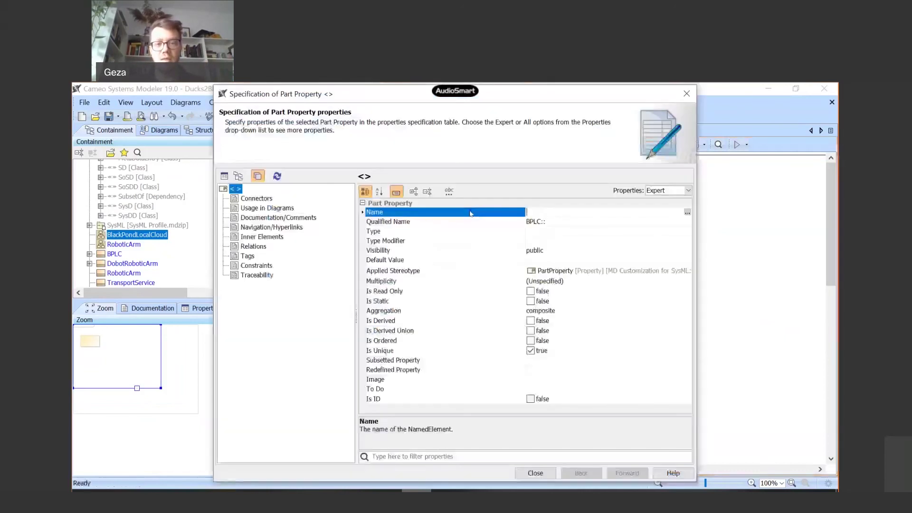
click(584, 275)
click(684, 265)
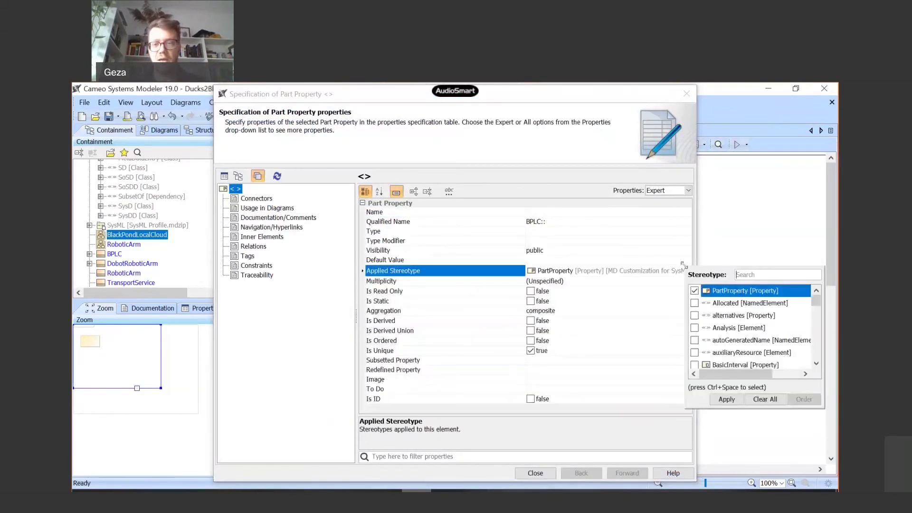
click(694, 290)
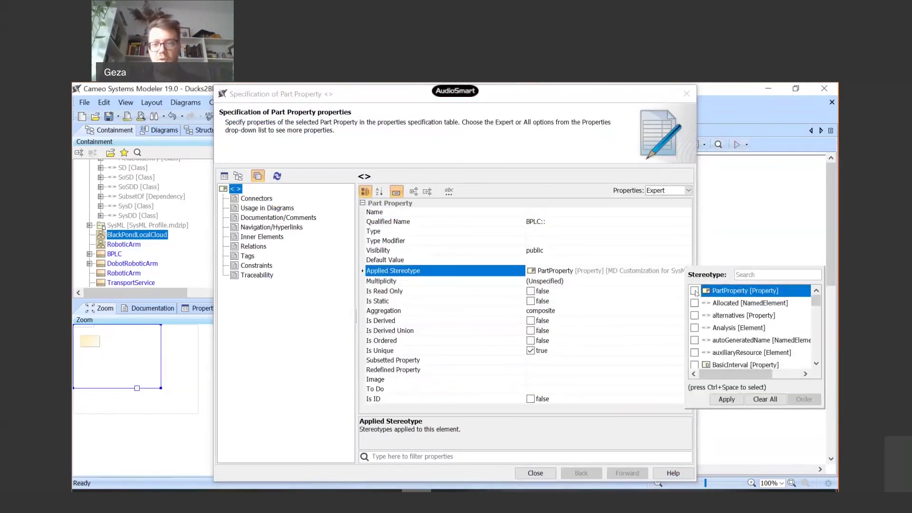
click(725, 399)
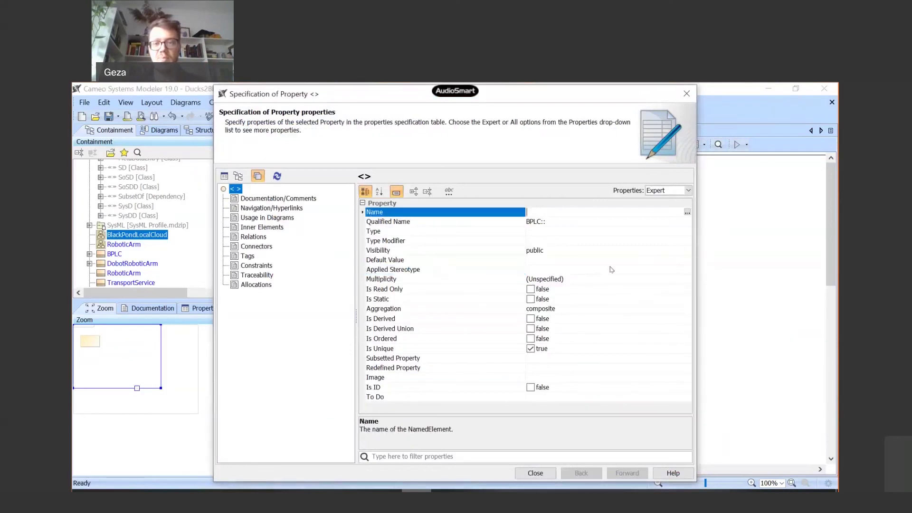
click(611, 269)
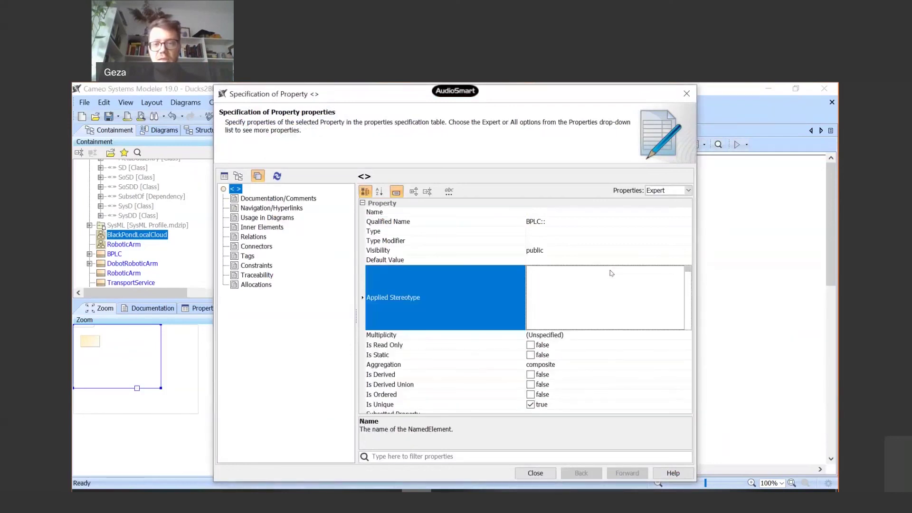
click(687, 270)
text(Deployed)
click(694, 328)
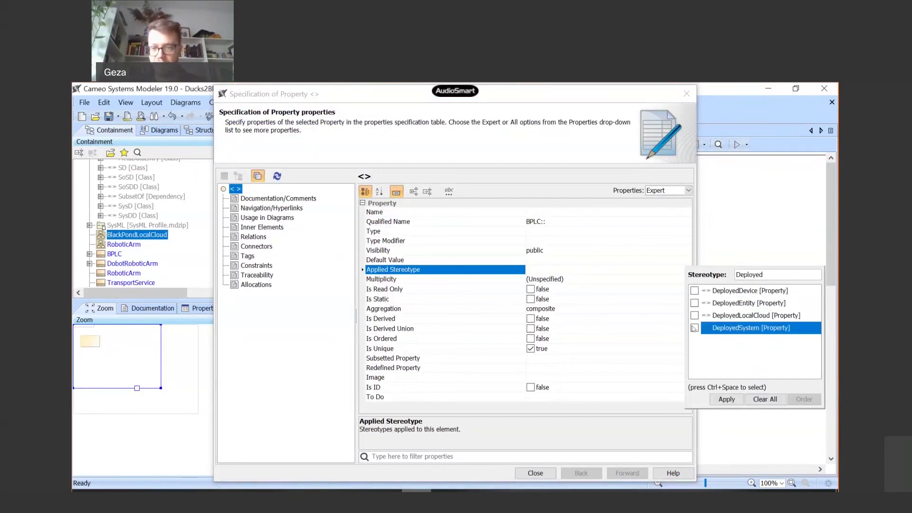
click(694, 328)
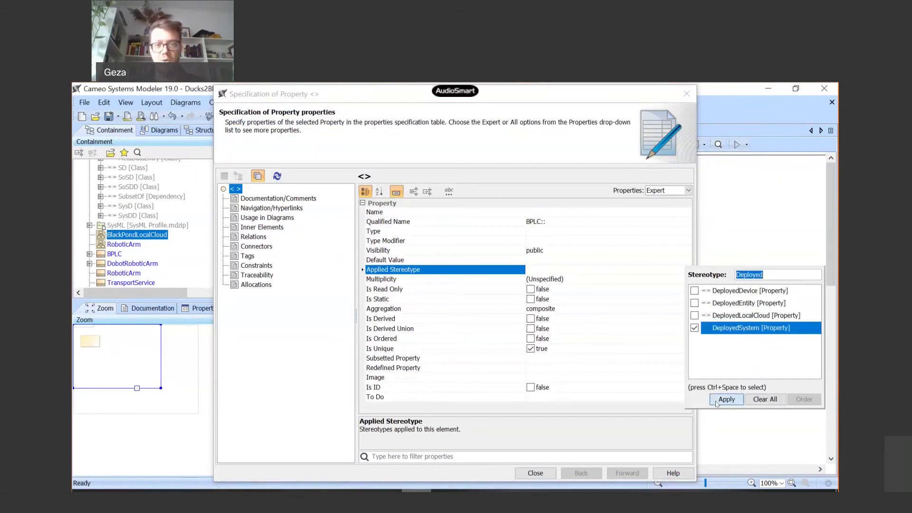
click(726, 399)
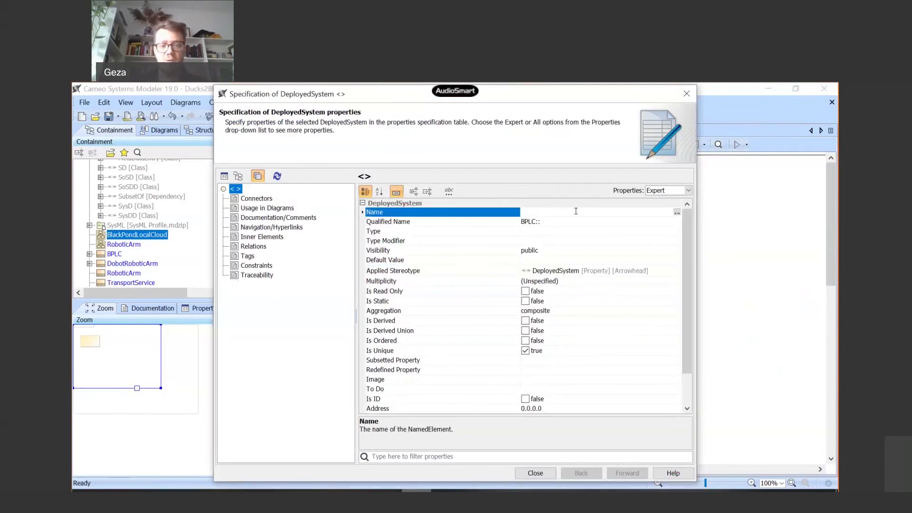
- Name the part Dobot1, set its type to DobotRoboticArm, and close the specification
text(Dobot1)
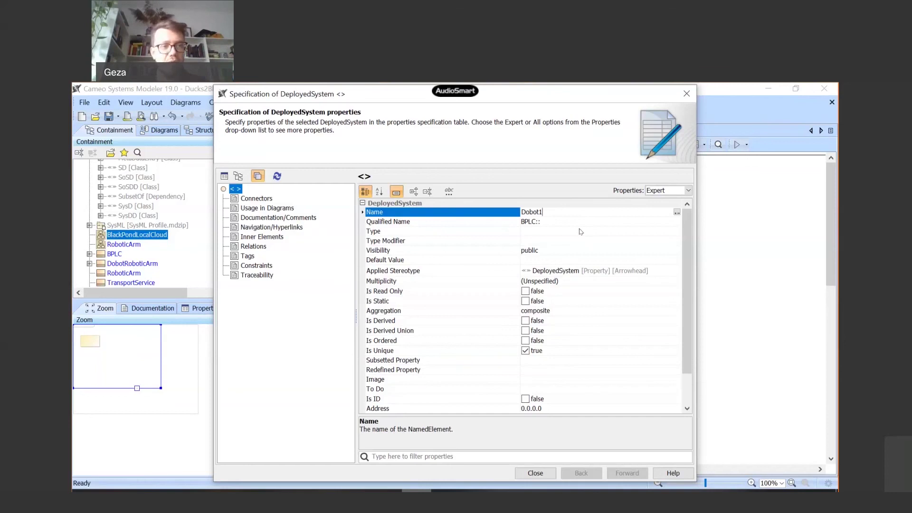
click(580, 231)
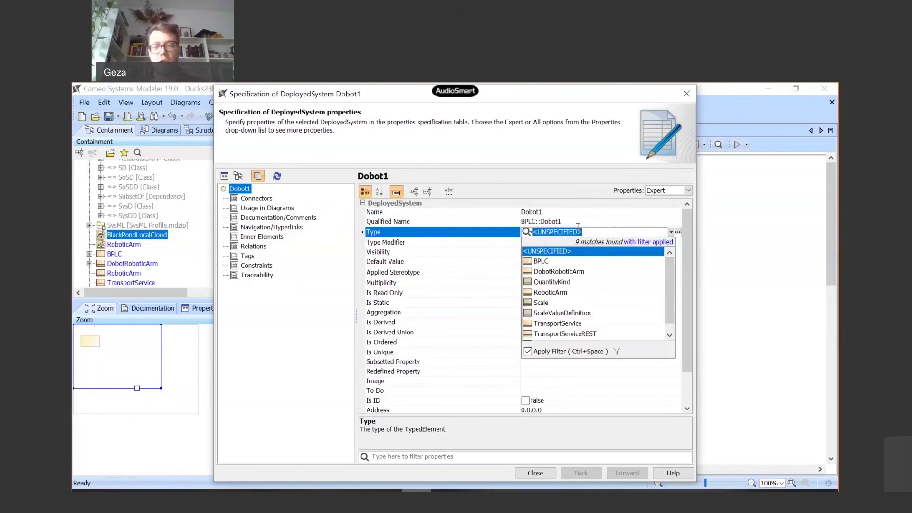
click(555, 273)
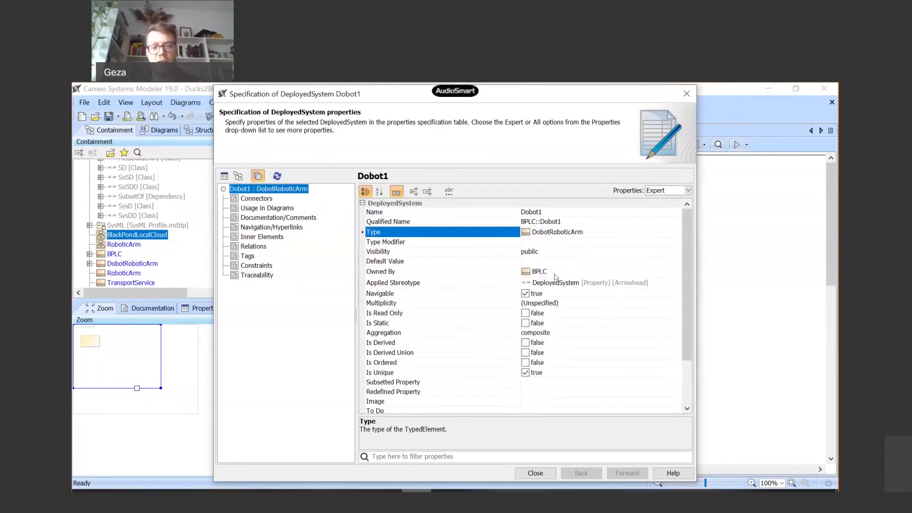
click(529, 474)
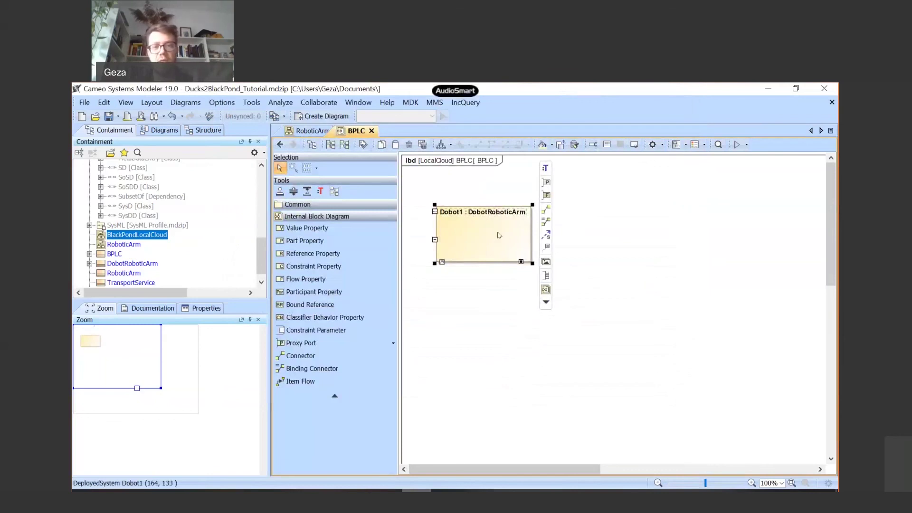
- Display the TransportServiceREST proxy port on the Dobot1 : DobotRoboticArm part
right_click(498, 235)
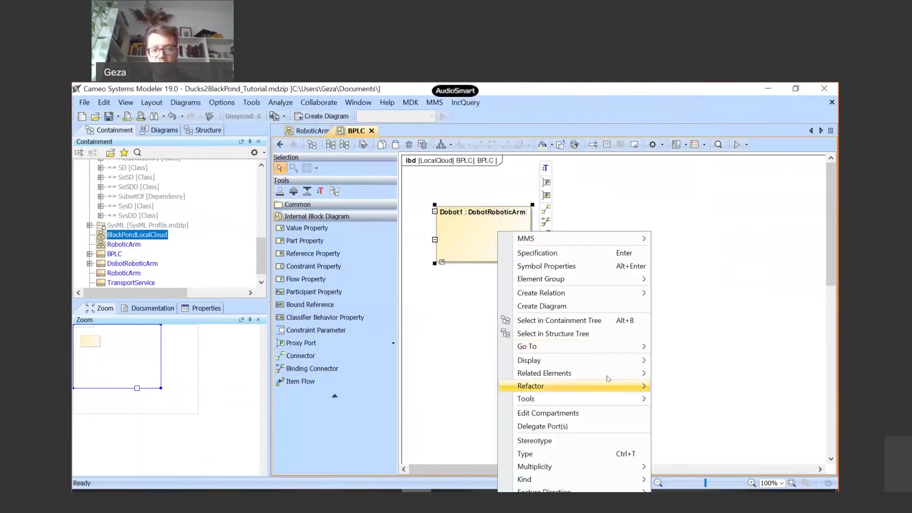
mouse_move(612, 366)
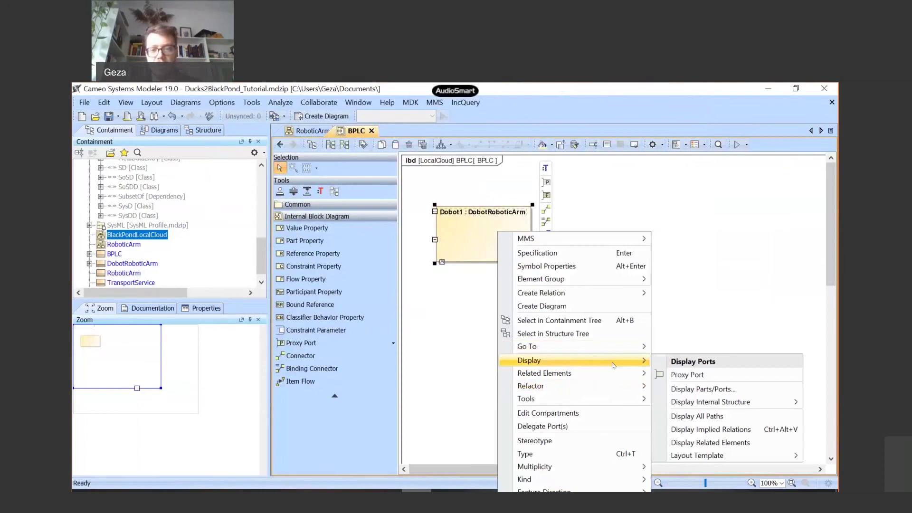
click(685, 375)
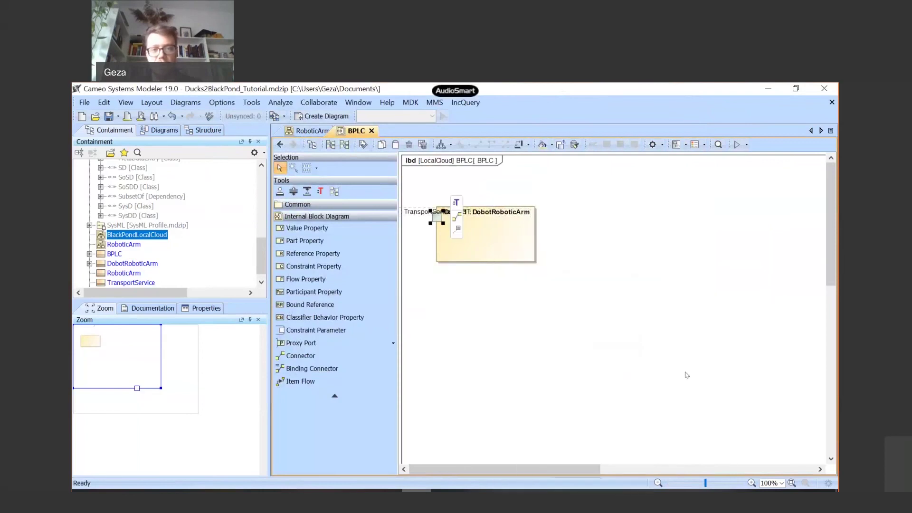
- Move Dobot1 further right and place the TransportServiceREST port on its bottom edge
drag(510, 251, 619, 250)
drag(546, 219, 592, 262)
click(597, 288)
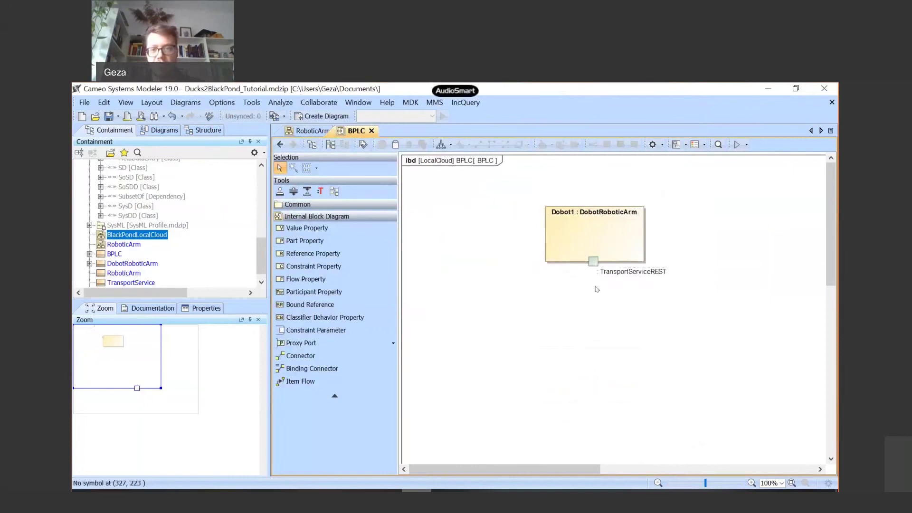